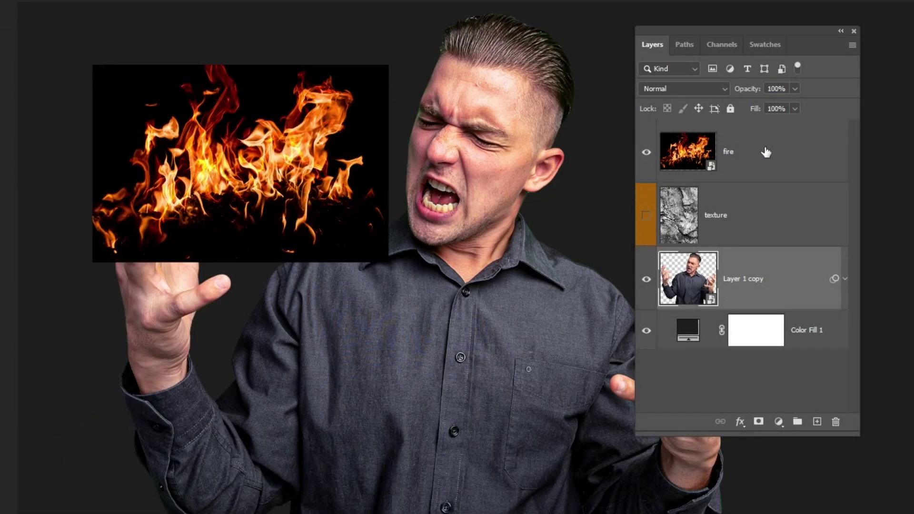
Hide the fire layer and desaturate the Layer 1 copy 2 layer with a Hue/Saturation adjustment
left_click(647, 152)
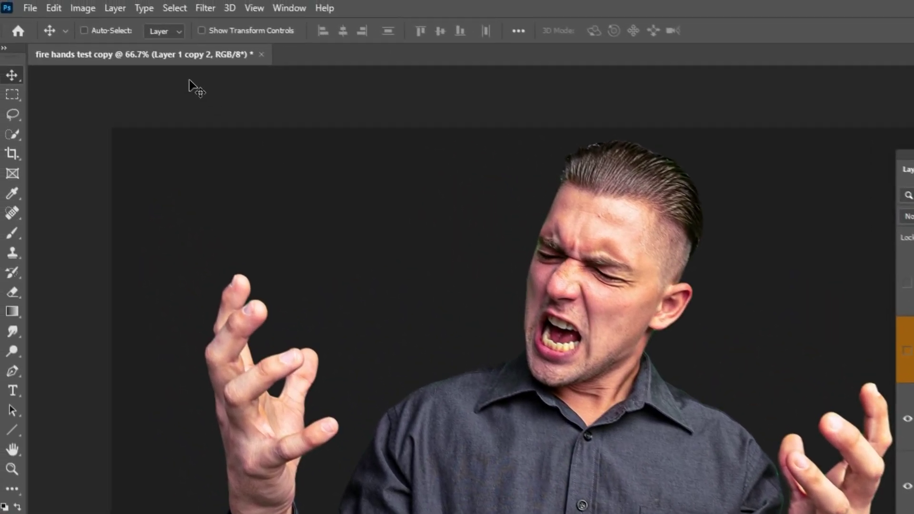
left_click(86, 10)
mouse_move(113, 49)
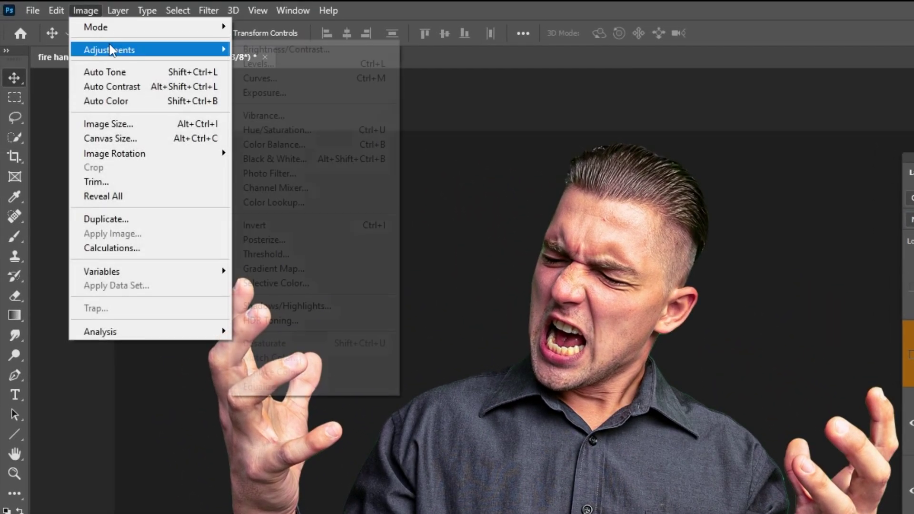
left_click(286, 130)
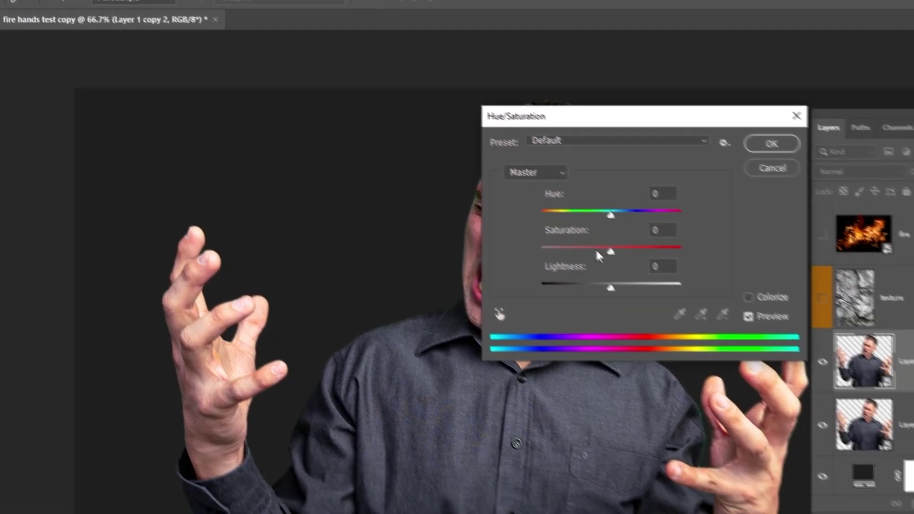
left_click_drag(681, 300, 608, 300)
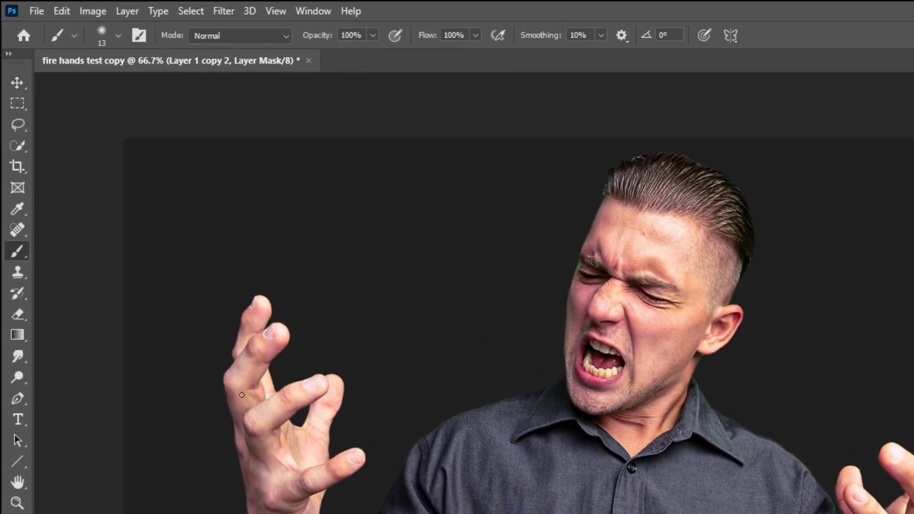
Paint both hands white on the Layer 1 copy 2 mask using a Soft Round brush of 44 px and 0% hardness
left_click(107, 32)
left_click(113, 85)
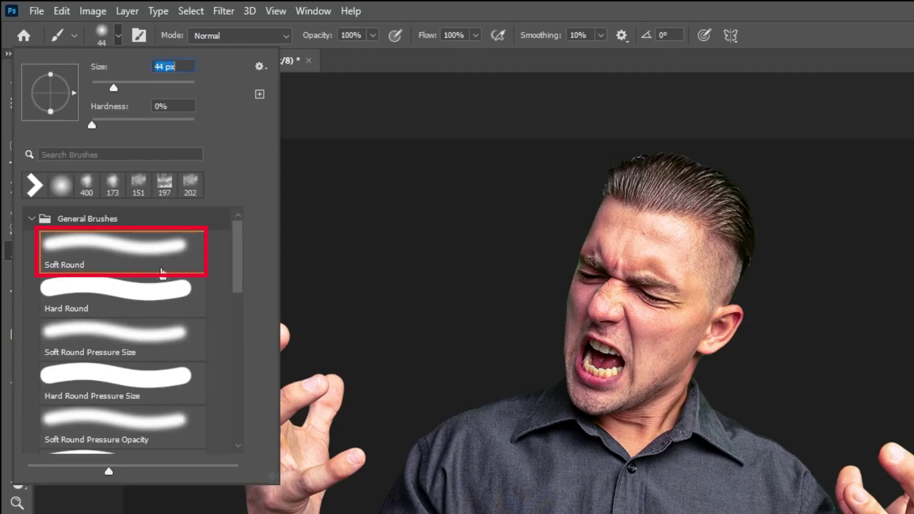
left_click(117, 33)
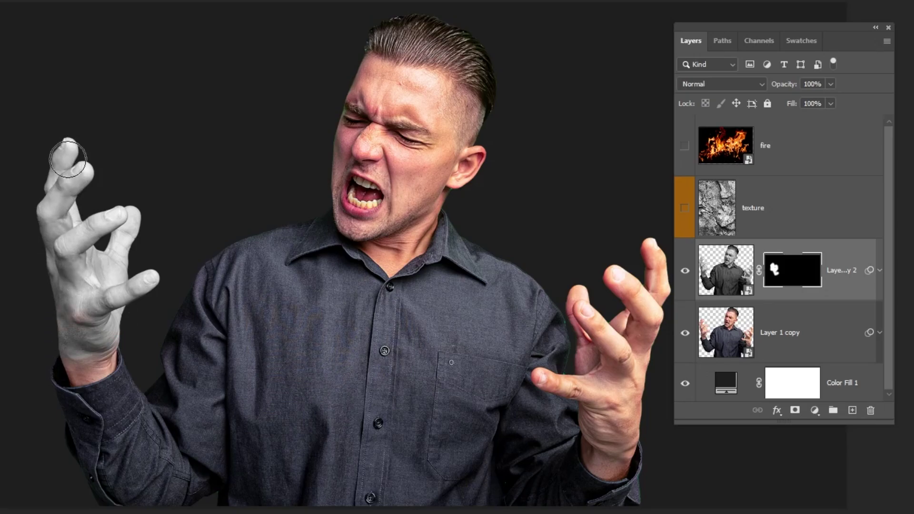
left_click_drag(67, 159, 91, 171)
left_click_drag(577, 357, 581, 326)
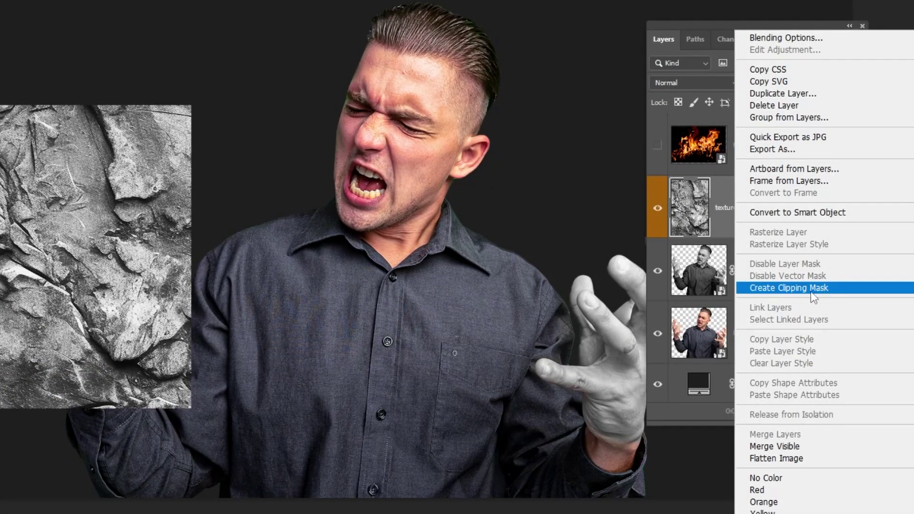
Clip the texture layer to the masked black-and-white hands layer and set its blend mode to Multiply
left_click(811, 289)
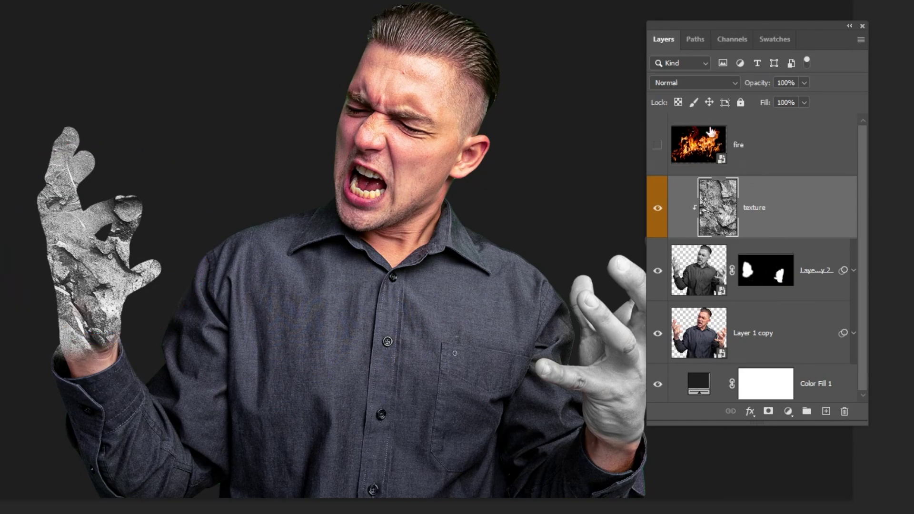
left_click(691, 82)
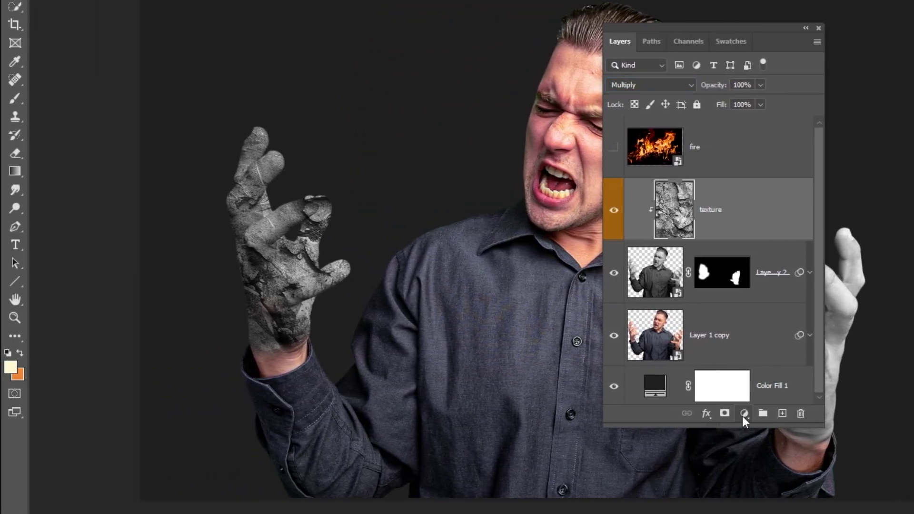
Add a Levels adjustment clipped above the texture layer, with input black at 29 and input white at 190
left_click(570, 413)
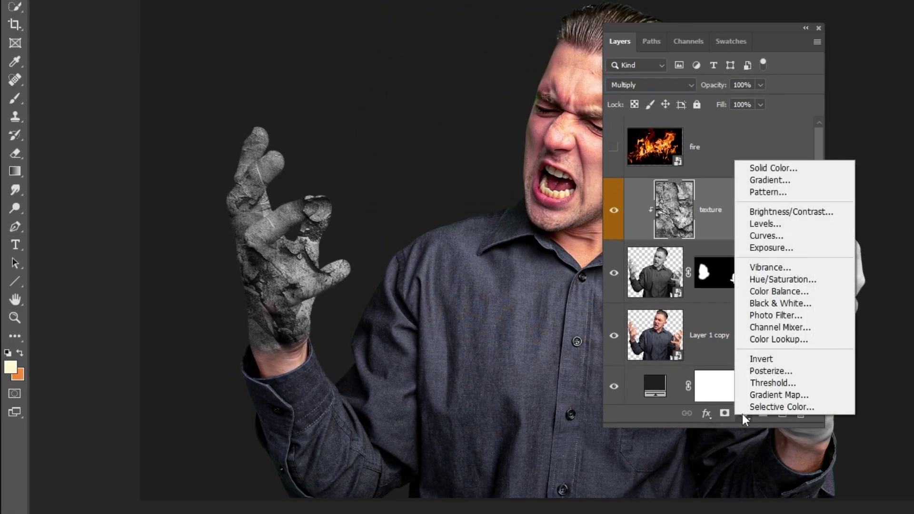
left_click(790, 225)
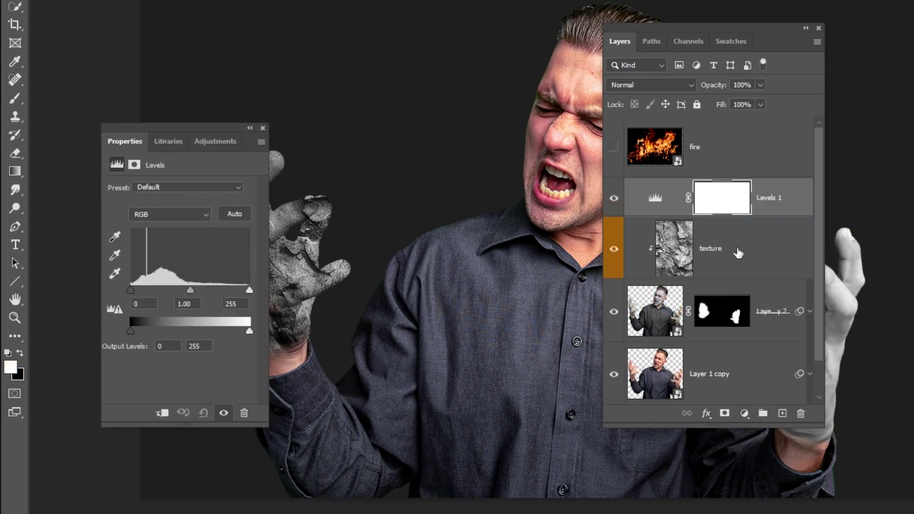
left_click_drag(177, 131, 479, 101)
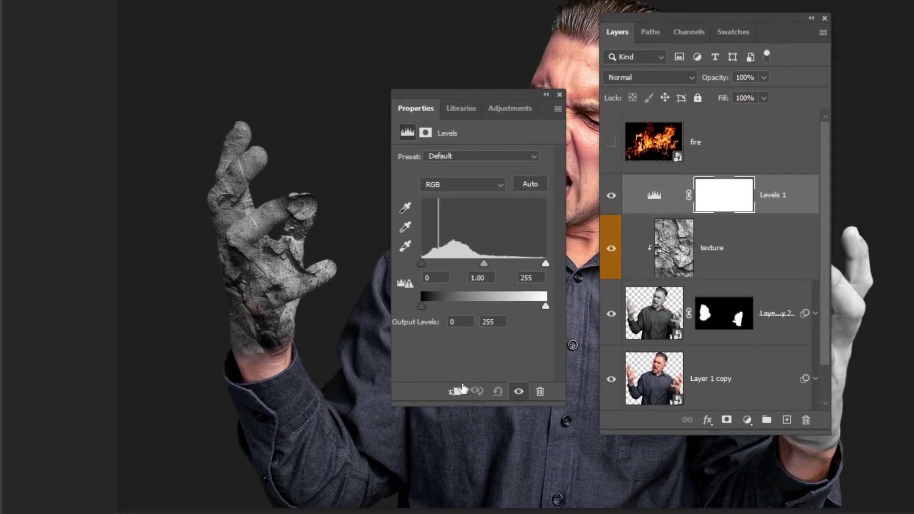
left_click(463, 386)
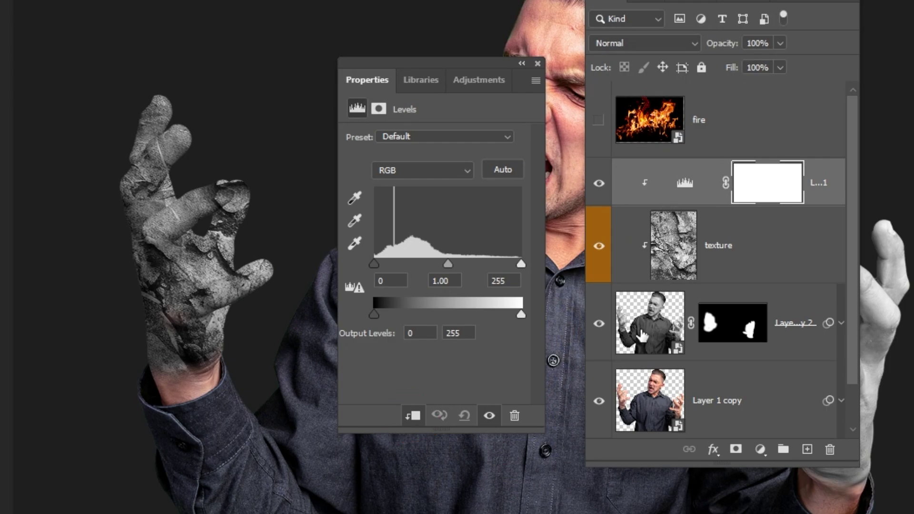
left_click_drag(374, 263, 390, 263)
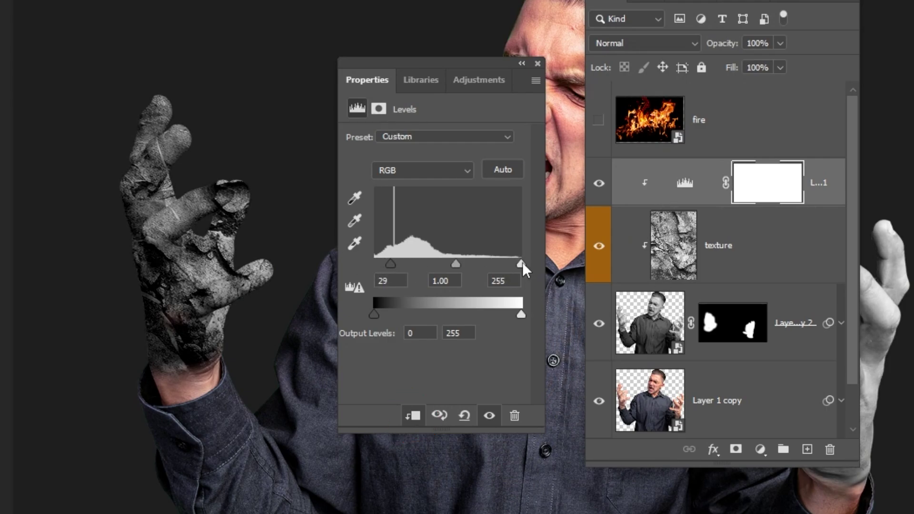
left_click_drag(521, 264, 484, 264)
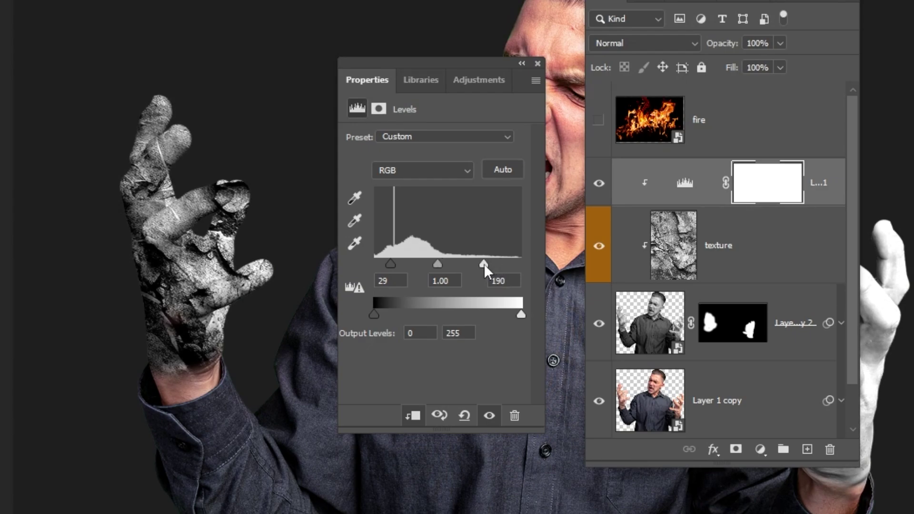
left_click(538, 64)
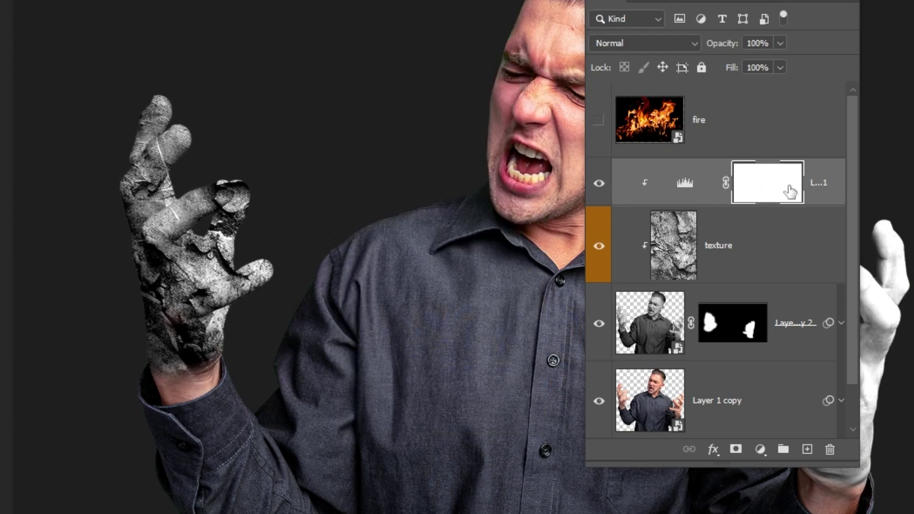
Group the Levels, texture and masked hands layers and name the group hands
left_click(793, 327, "shift")
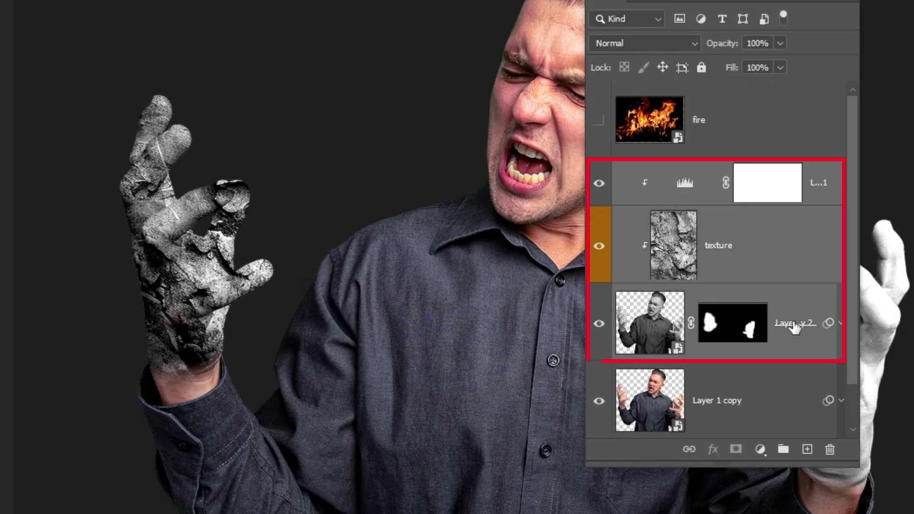
left_click(781, 450)
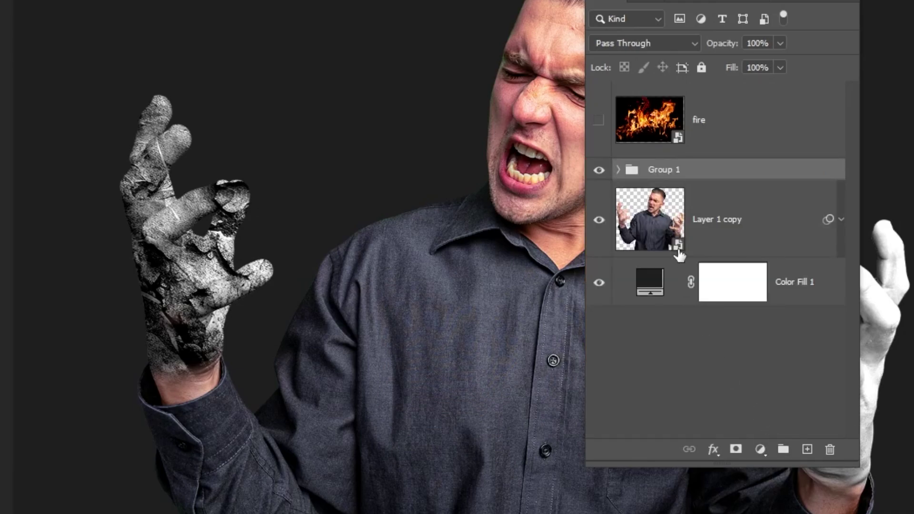
left_click(668, 171)
type("hands")
key("Return")
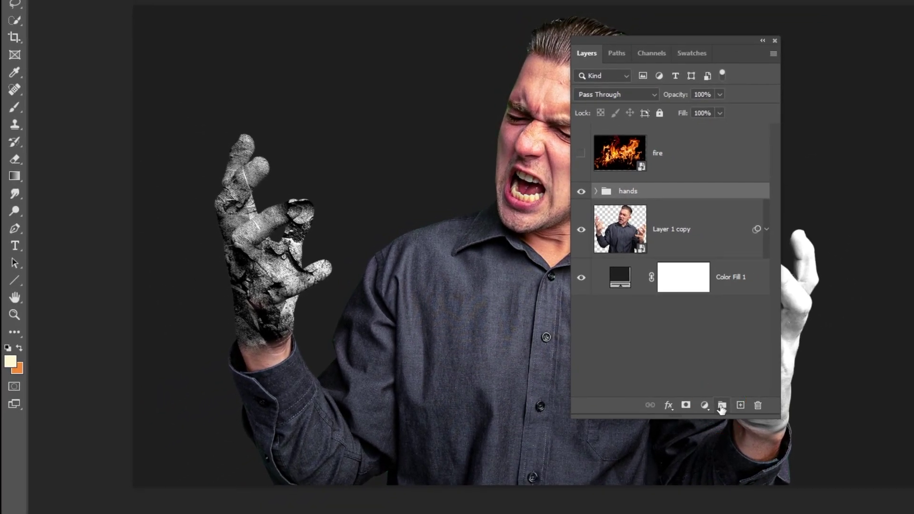
Create a new group above the hands group and add a Gradient Map adjustment inside it
left_click(722, 406)
left_click(705, 406)
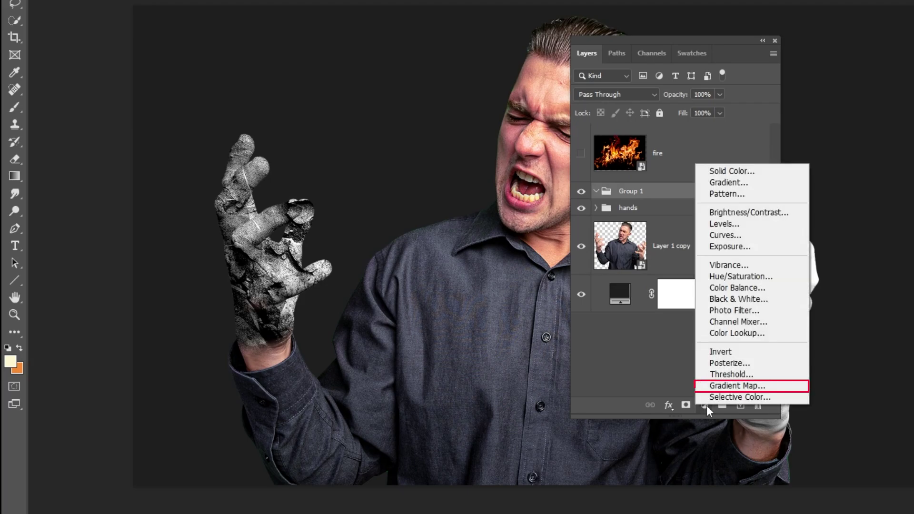
left_click(745, 386)
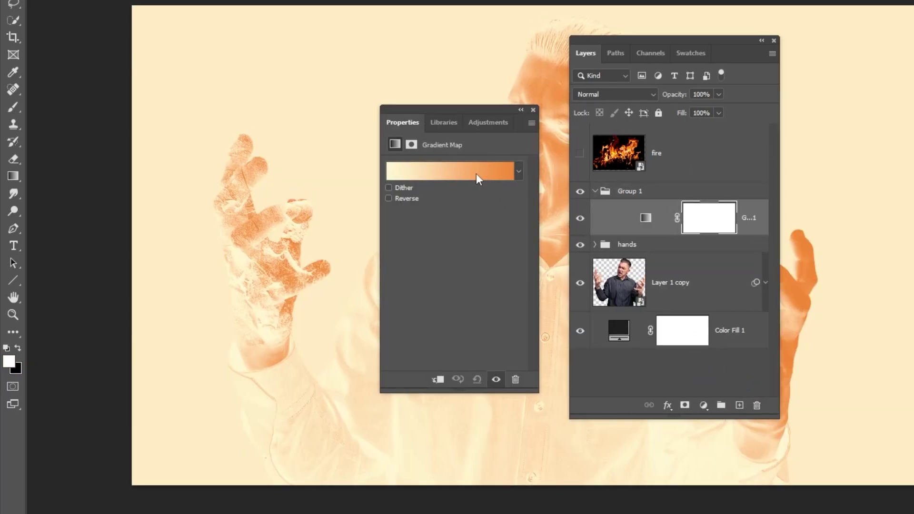
Set the starting color stop of the Gradient Map to black, 000000
left_click(476, 174)
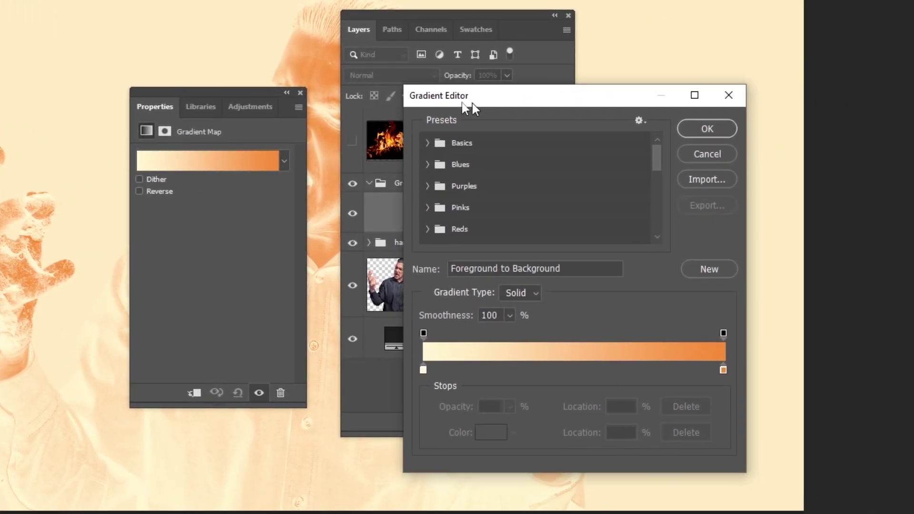
left_click_drag(472, 103, 425, 92)
left_click(375, 361)
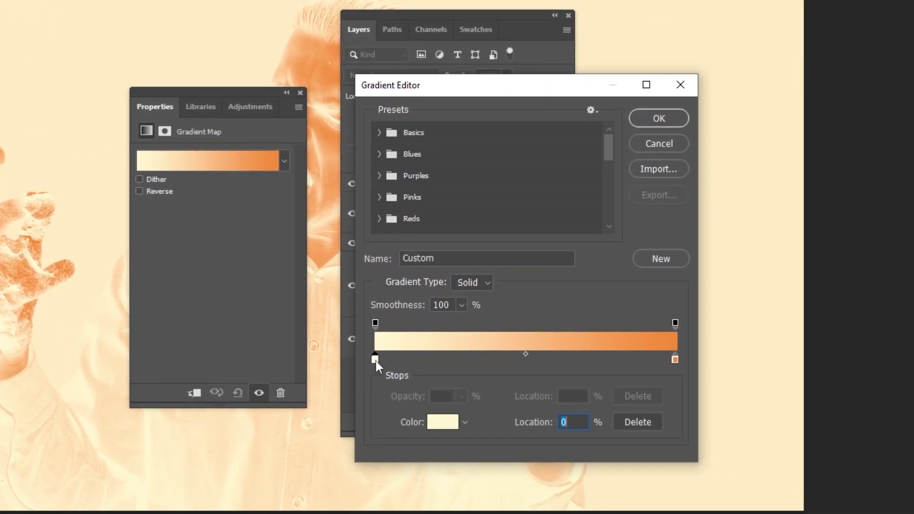
double_click(375, 361)
left_click_drag(614, 431, 578, 454)
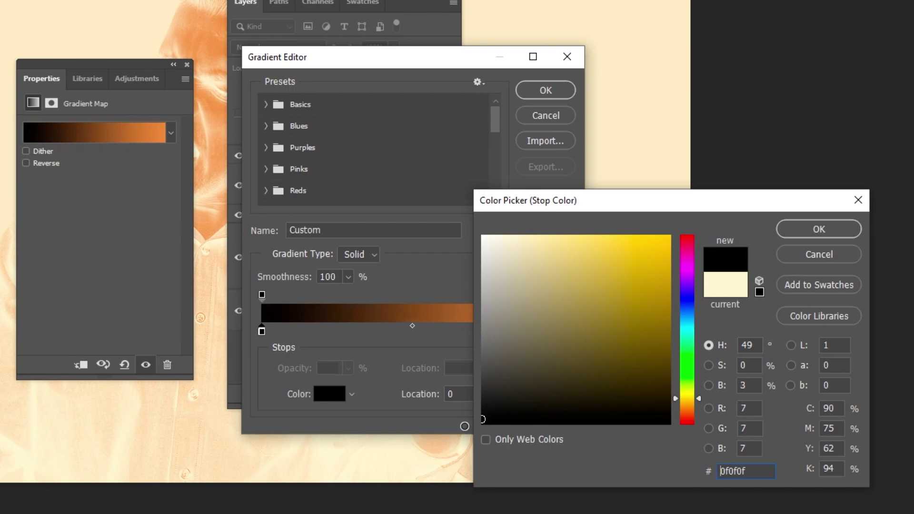
left_click_drag(464, 427, 458, 443)
left_click(813, 232)
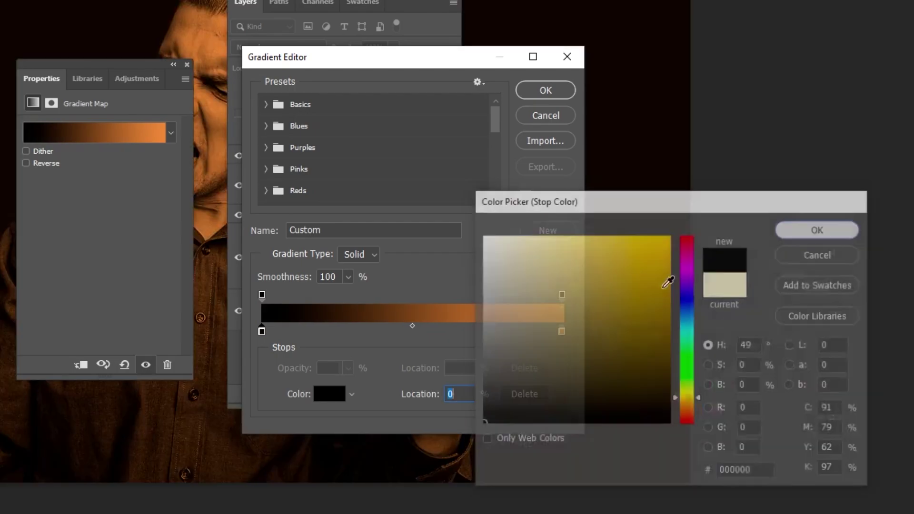
Add a dark red color stop, 6f0000, at the 31% location of the gradient
left_click_drag(364, 332, 355, 331)
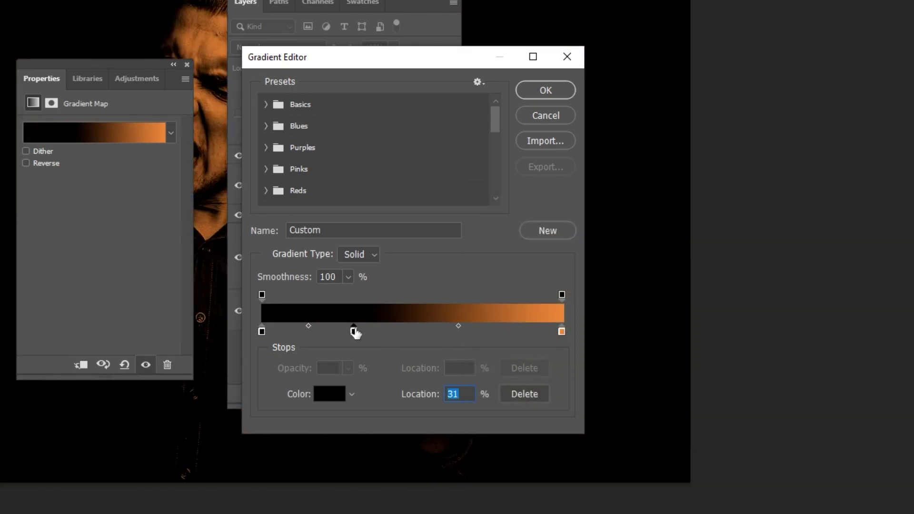
double_click(355, 330)
left_click_drag(553, 324, 674, 342)
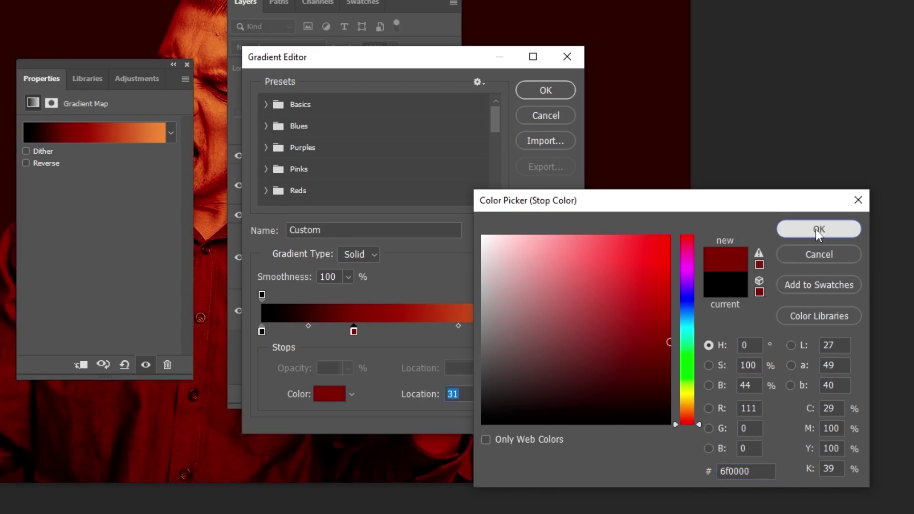
left_click(818, 231)
Add a bright yellow color stop at the 67% location of the gradient
left_click(464, 331)
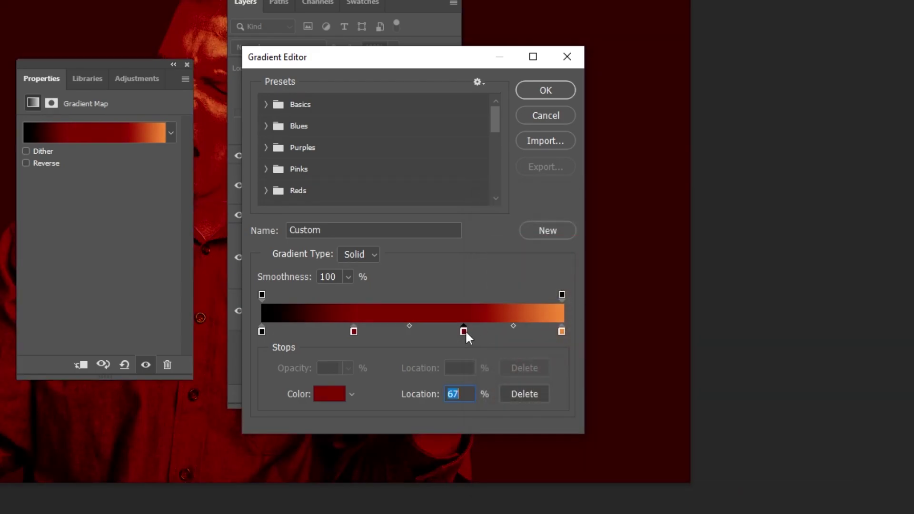
double_click(464, 331)
left_click_drag(695, 421, 692, 398)
mouse_move(663, 262)
left_mouse_down()
mouse_move(669, 237)
mouse_move(767, 137)
mouse_move(767, 116)
left_mouse_up()
key("Return")
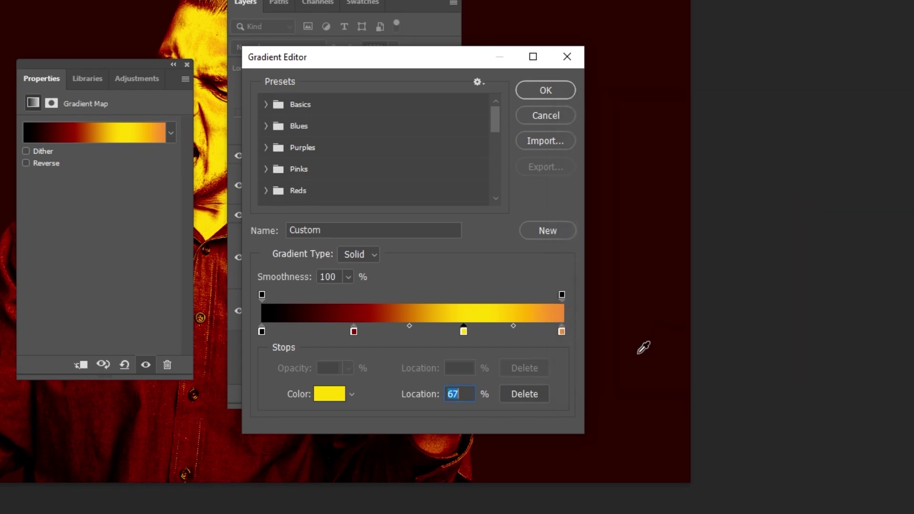
Change the gradient's end color stop at 100% to white, ffffff
double_click(561, 331)
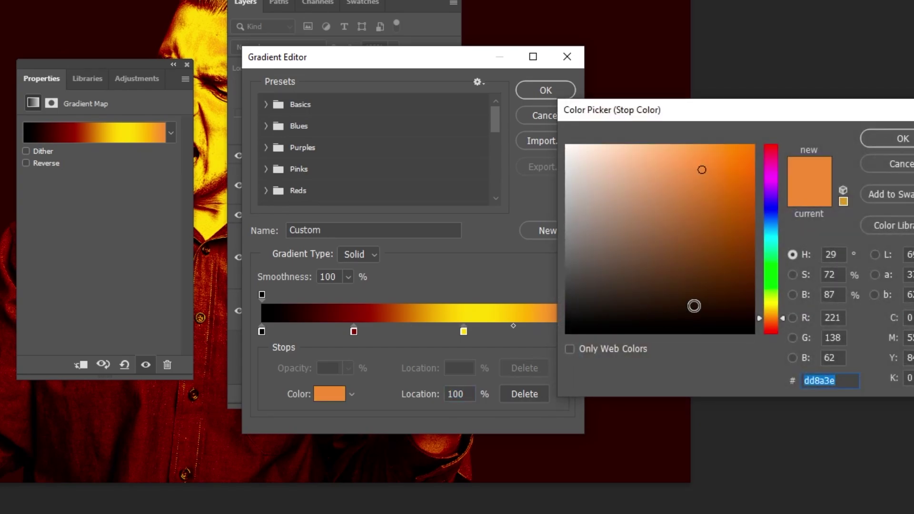
mouse_move(694, 306)
left_mouse_down()
mouse_move(609, 148)
mouse_move(556, 139)
left_mouse_up()
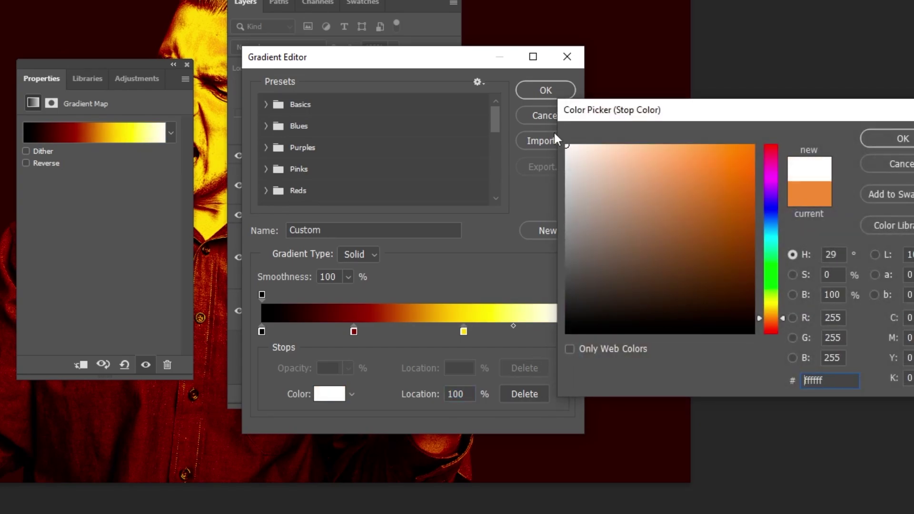
left_click(891, 139)
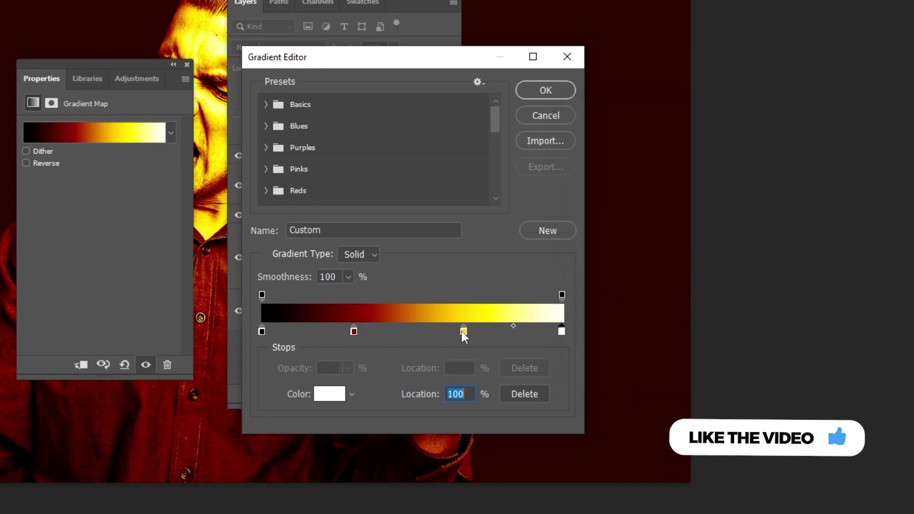
Move the yellow color stop to 64% and apply the finished gradient to the Gradient Map
left_click_drag(463, 332, 453, 331)
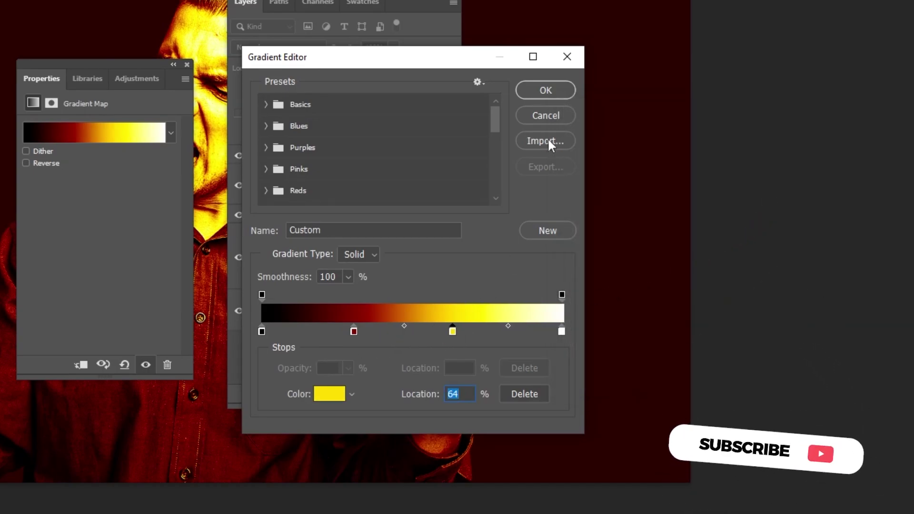
left_click(546, 90)
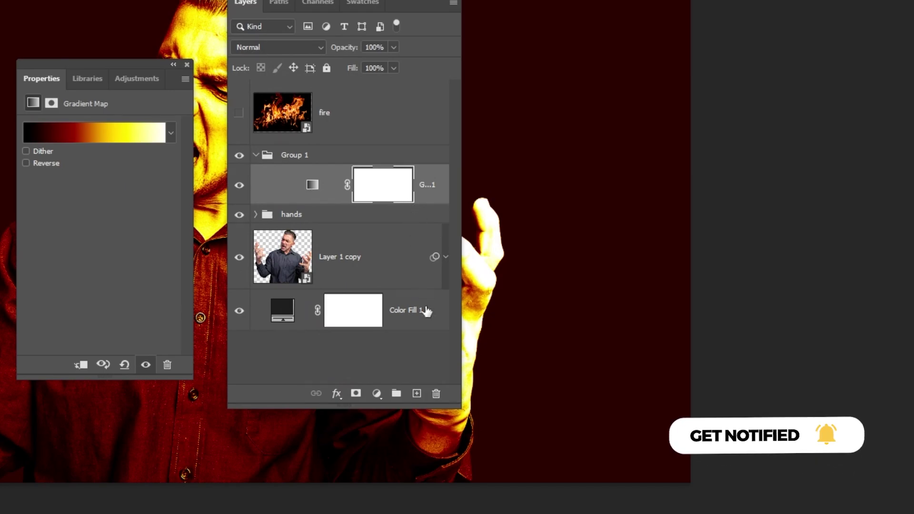
left_click(187, 64)
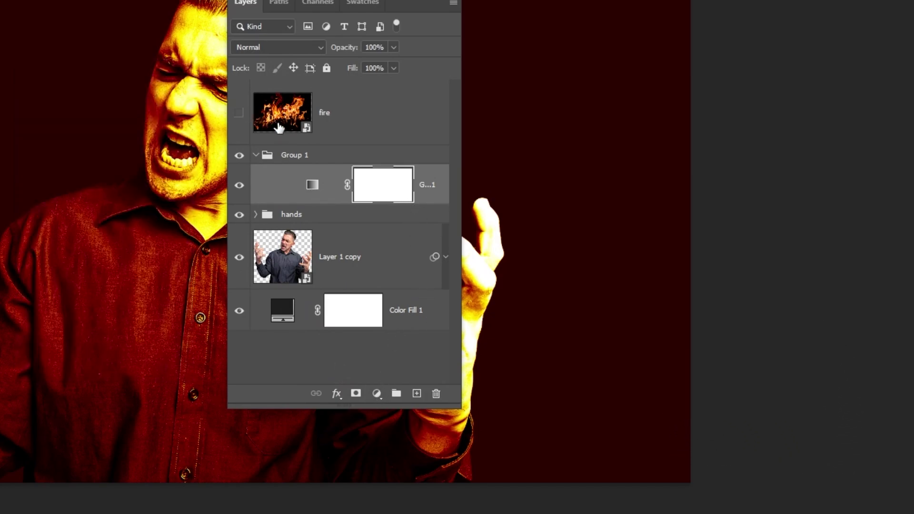
Rename Group 1 as burn and give the group a red color label
left_click(295, 161)
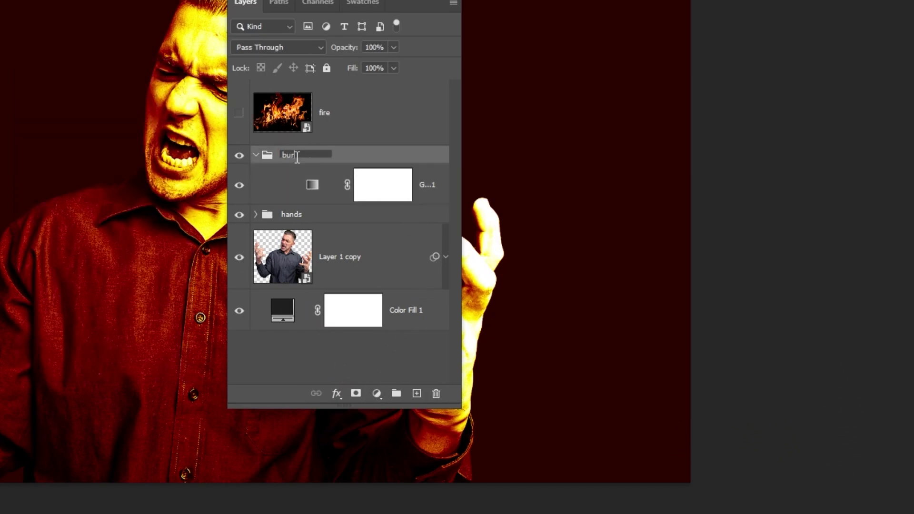
key("Return")
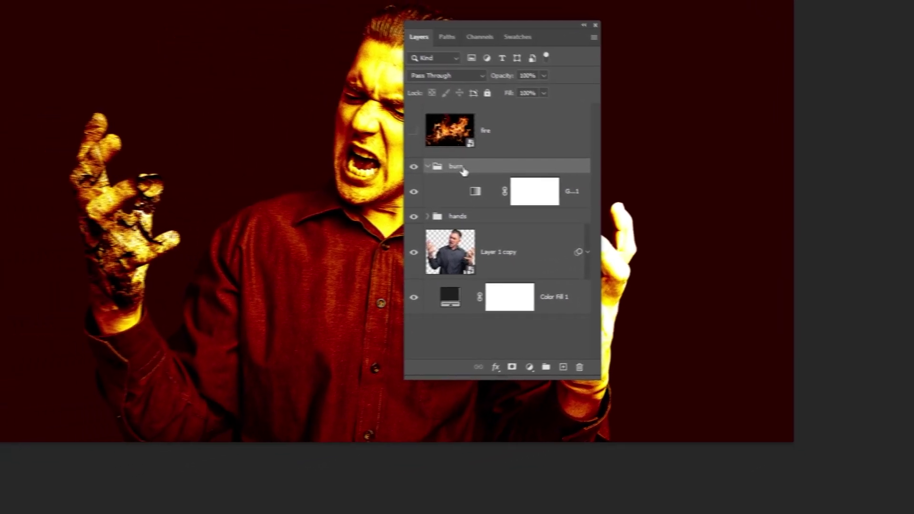
right_click(299, 154)
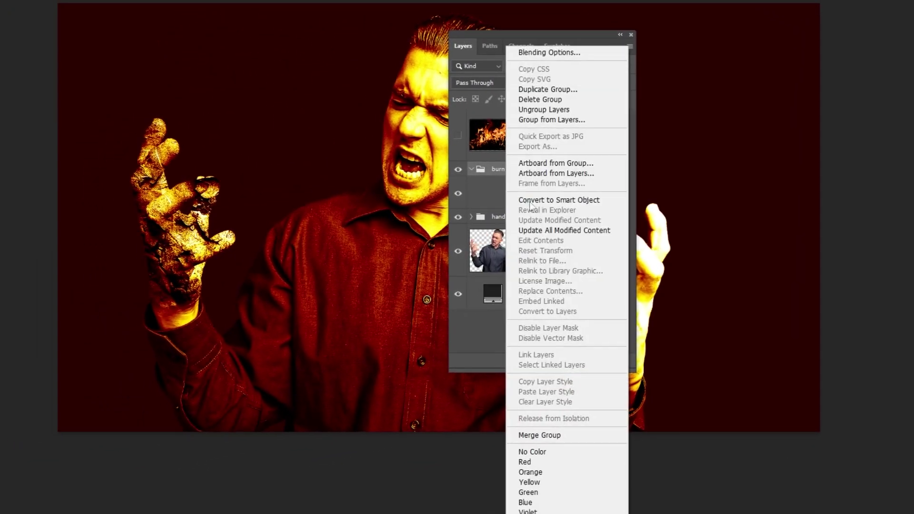
left_click(572, 462)
Add a black Solid Color fill layer above the Gradient Map inside the burn group
left_click(606, 207)
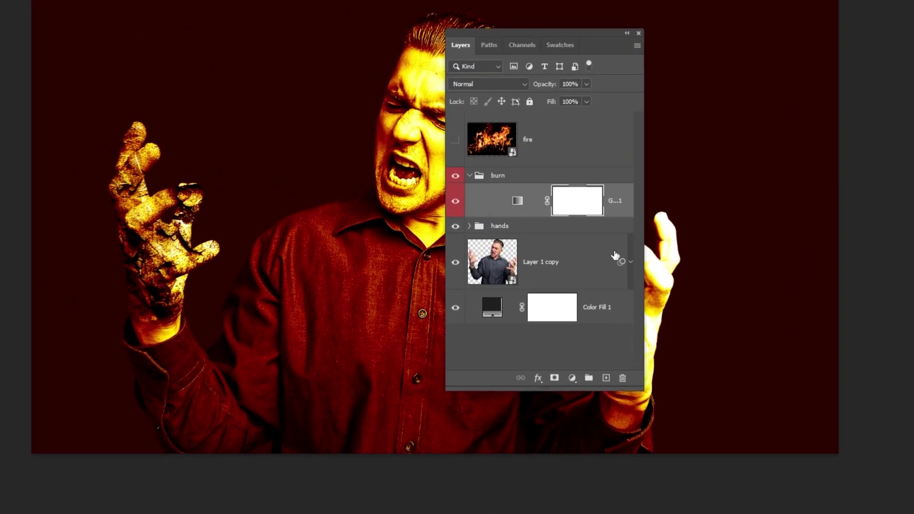
left_click(569, 360)
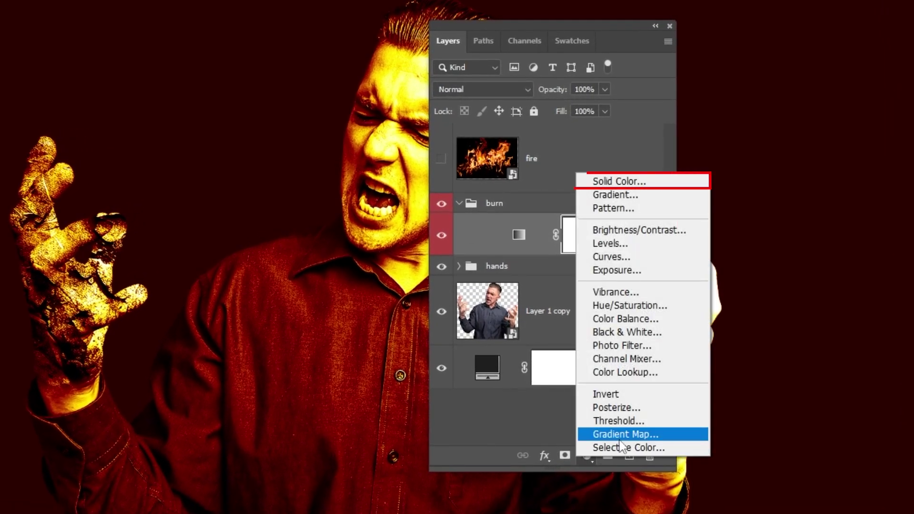
left_click(618, 181)
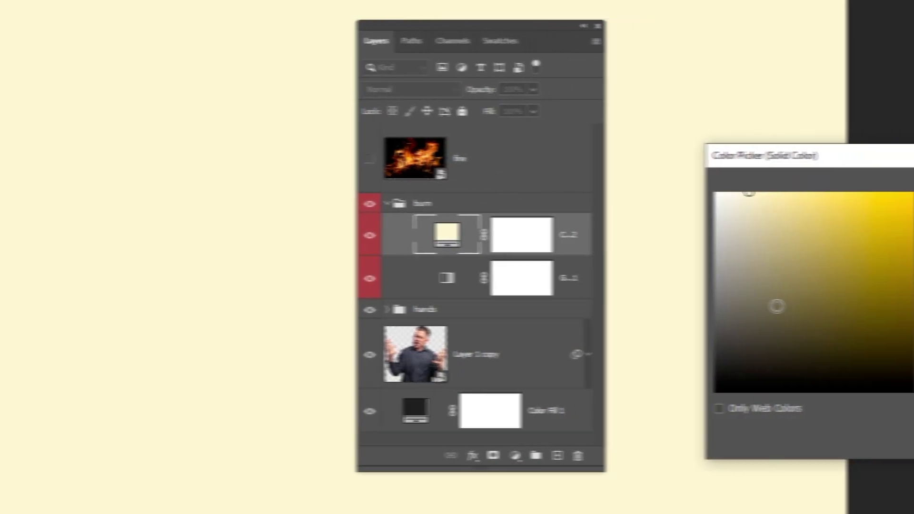
left_click_drag(848, 307, 790, 397)
left_click_drag(604, 160, 449, 142)
key("Return")
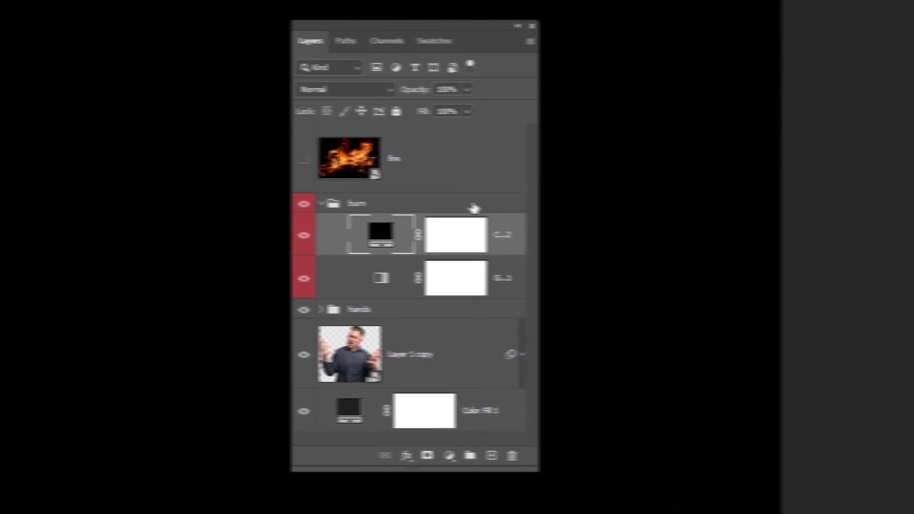
Move the black fill layer below the Gradient Map and add a new blank layer directly above the fill
left_click_drag(347, 237, 357, 294)
left_click_drag(612, 293, 614, 295)
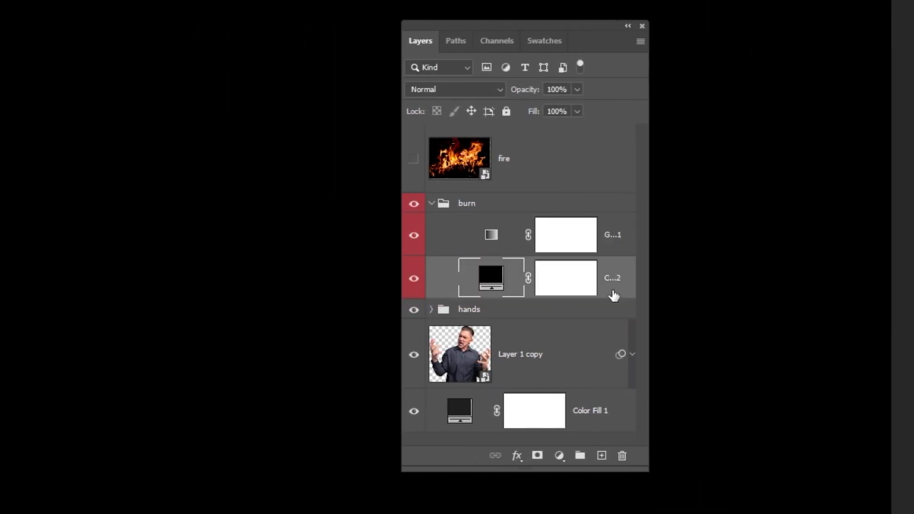
left_click(602, 456)
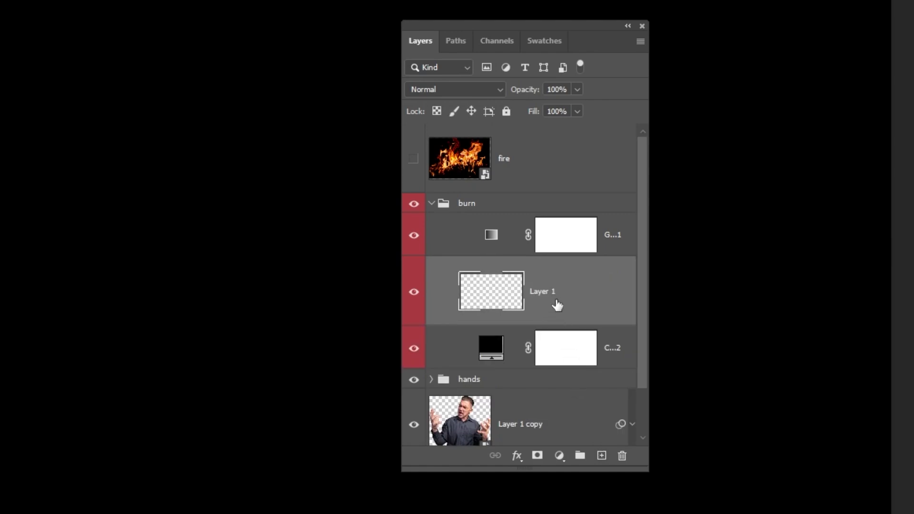
Set the burn group's blending mode to Screen
left_click(467, 208)
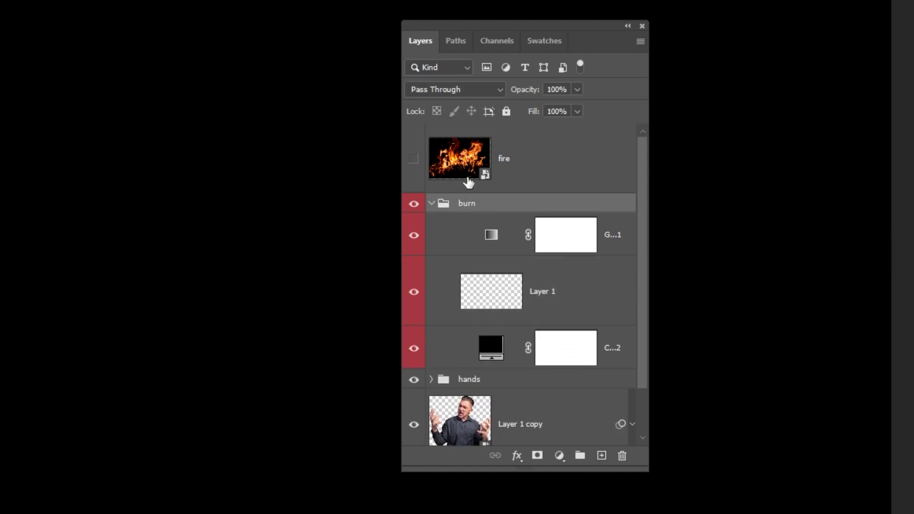
left_click(450, 89)
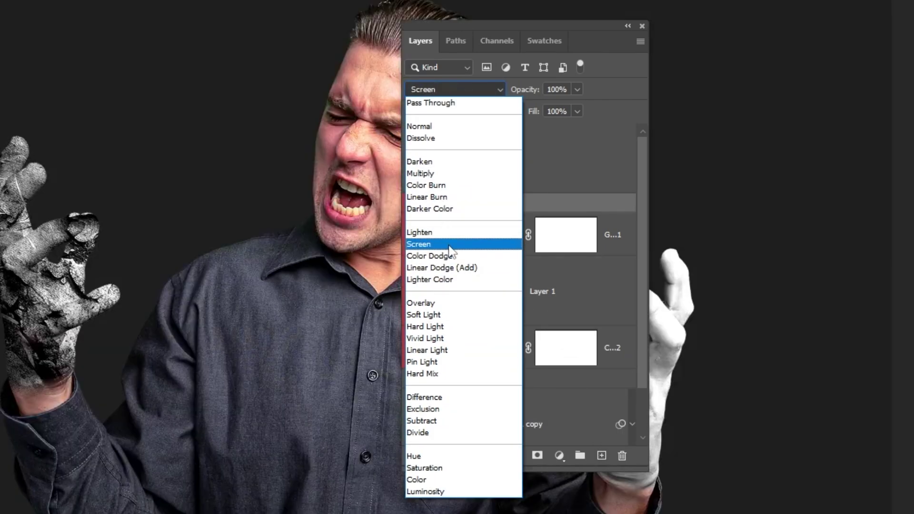
left_click(449, 245)
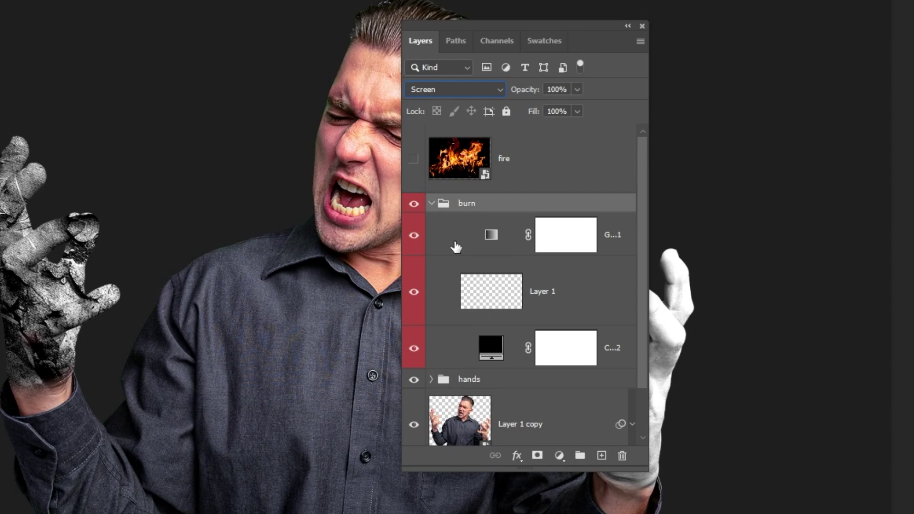
Try painting glowing cream strokes on Layer 1 beside the stone hand and across its palm with the Brush tool
left_click(542, 295)
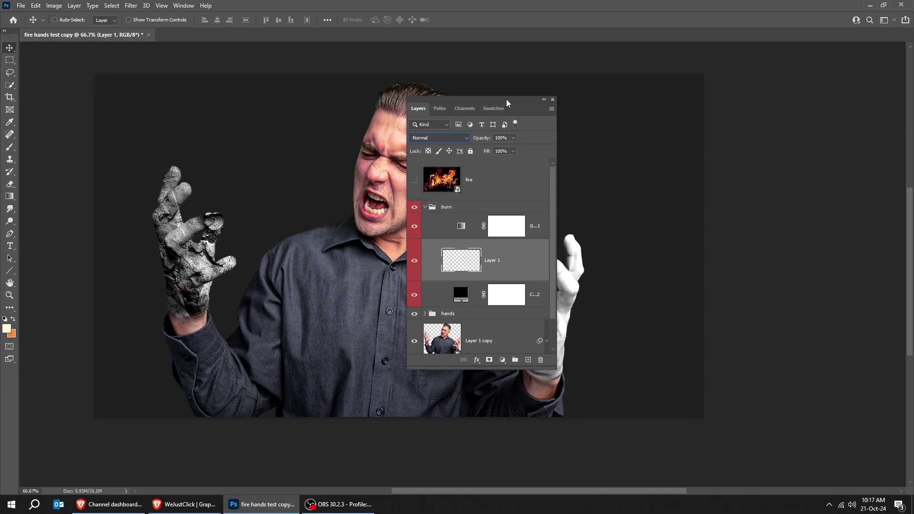
left_click_drag(504, 98, 560, 83)
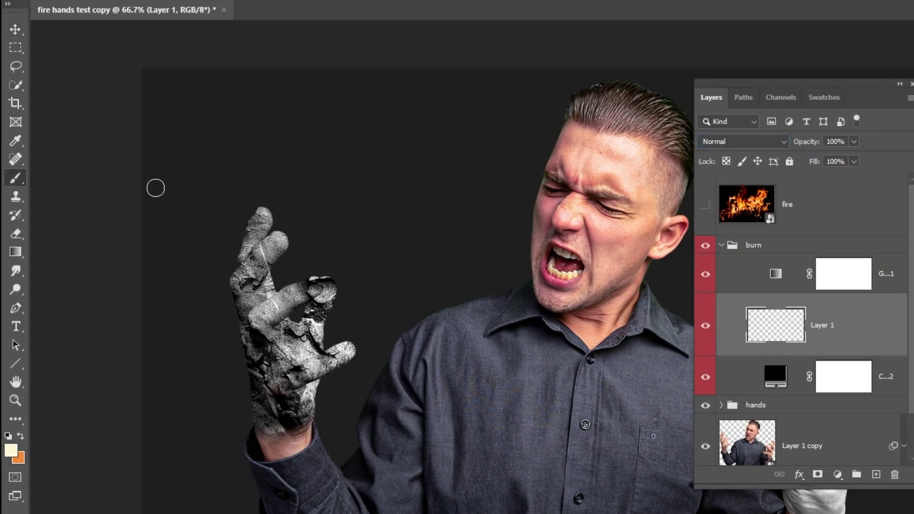
mouse_move(381, 222)
left_mouse_down()
mouse_move(400, 312)
mouse_move(484, 364)
mouse_move(555, 277)
mouse_move(495, 237)
left_mouse_up()
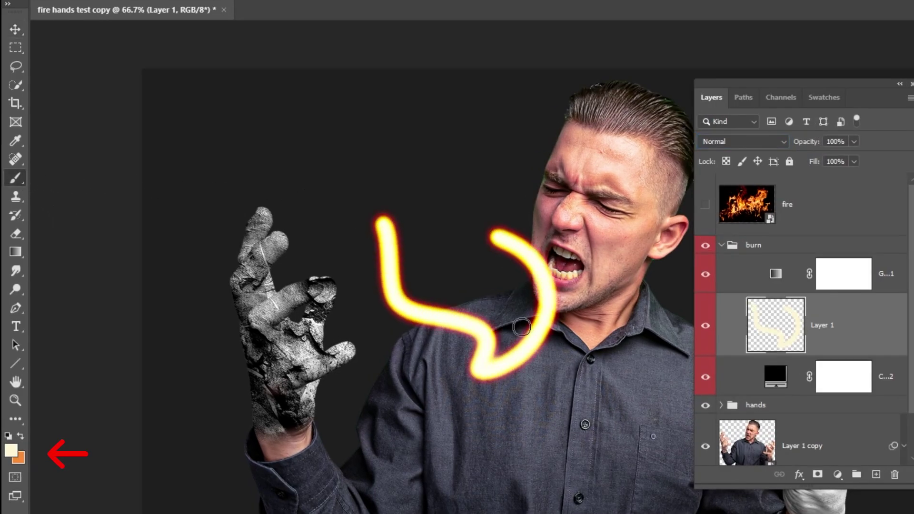
key("ctrl+z")
left_click_drag(305, 330, 314, 338)
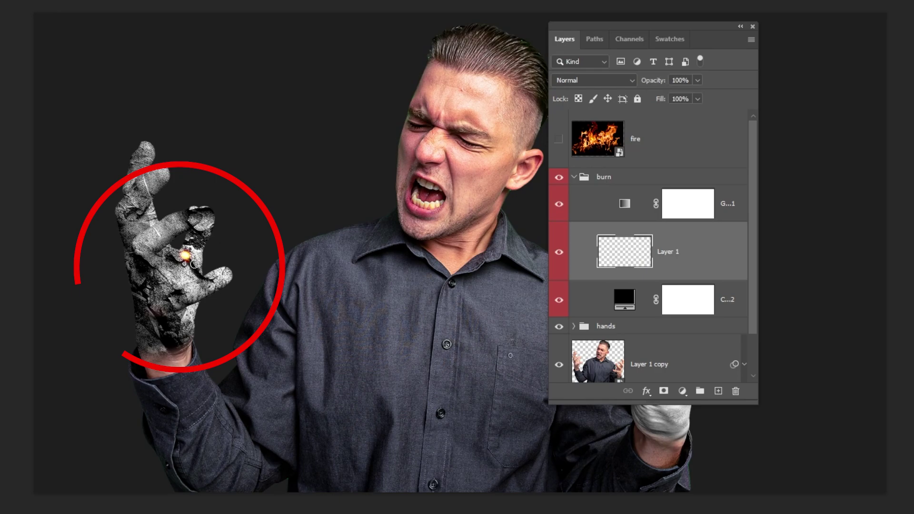
mouse_move(193, 264)
left_mouse_down()
mouse_move(222, 283)
mouse_move(174, 294)
mouse_move(170, 316)
left_mouse_up()
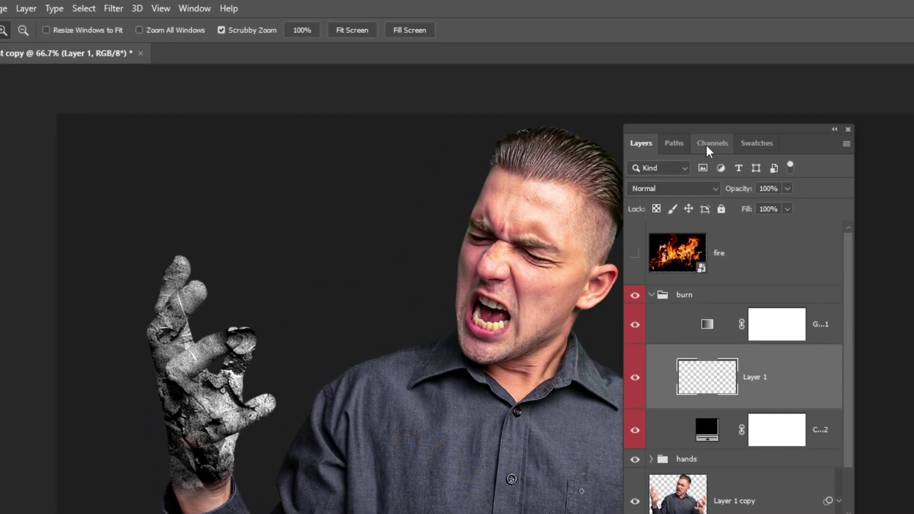
Load the image's bright areas as a selection from the RGB channel
left_click(710, 144)
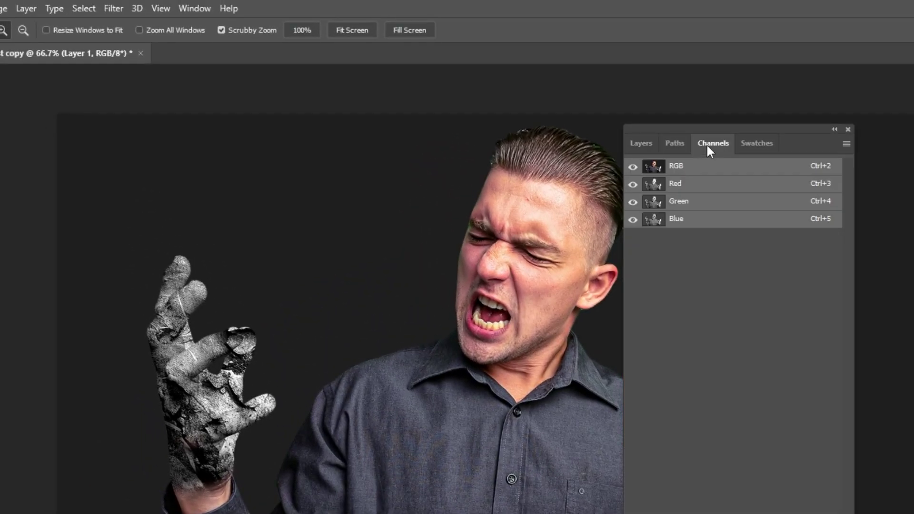
left_click(202, 10)
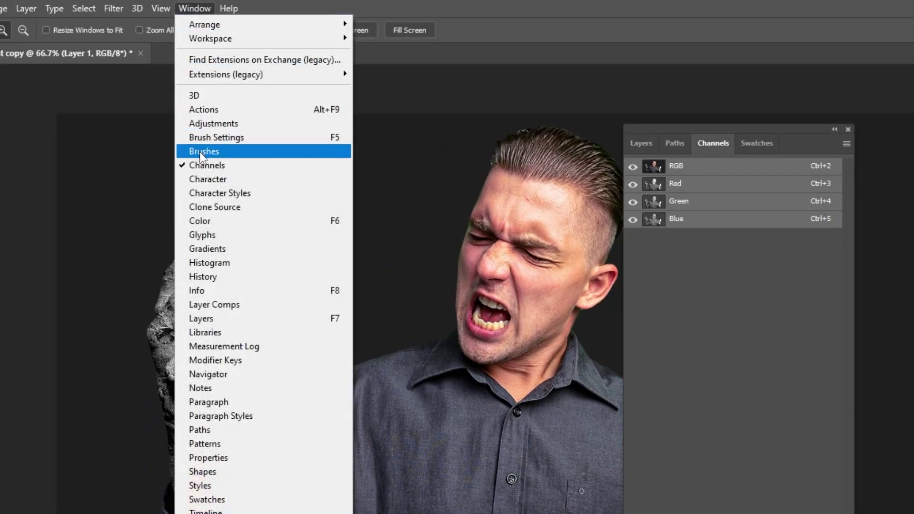
left_click(696, 144)
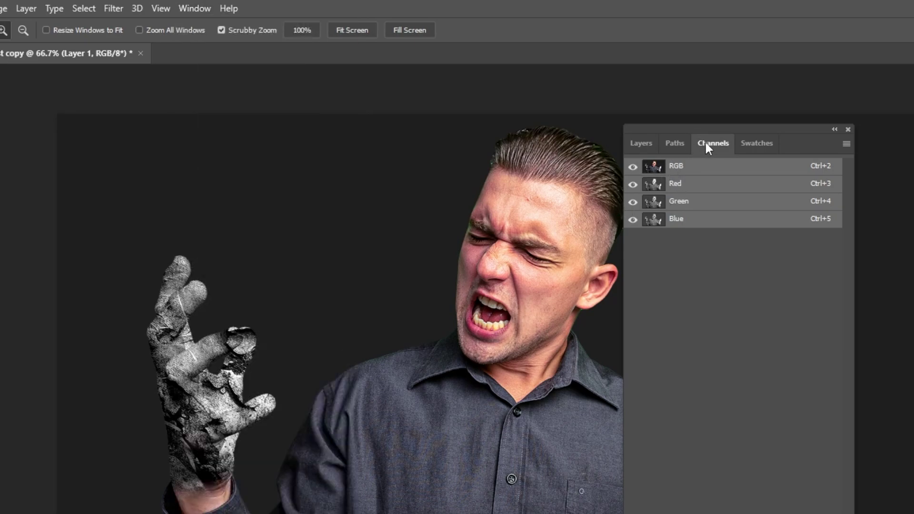
left_click(654, 168, "ctrl")
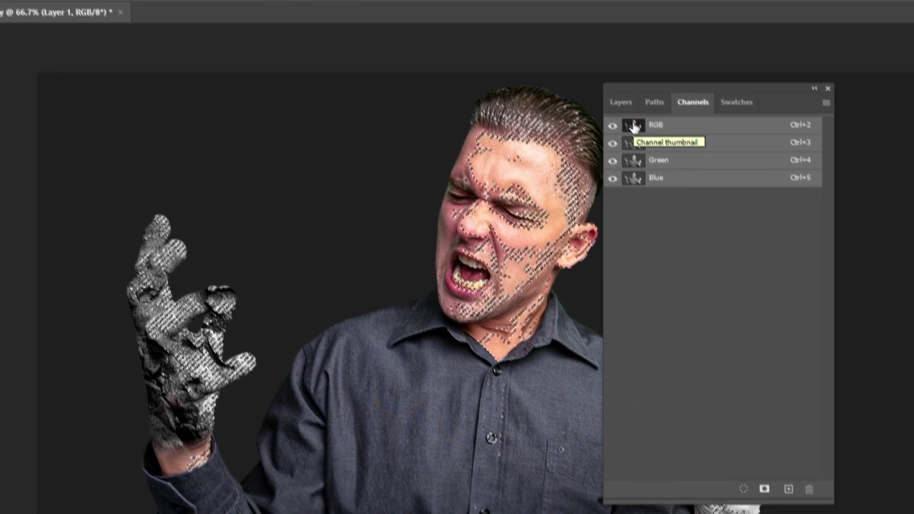
Add an orange-yellow Solid Color fill at the top of the burn group, masked by the luminosity selection
left_click(621, 102)
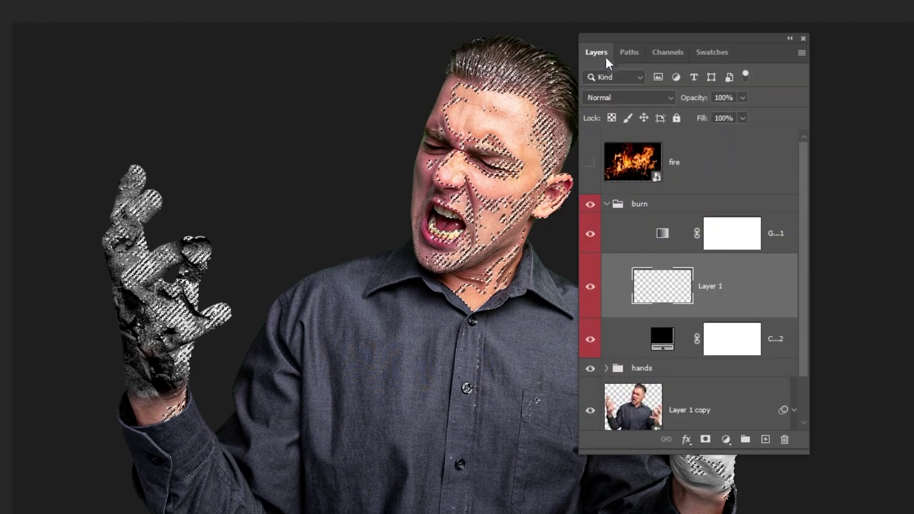
left_click(682, 211)
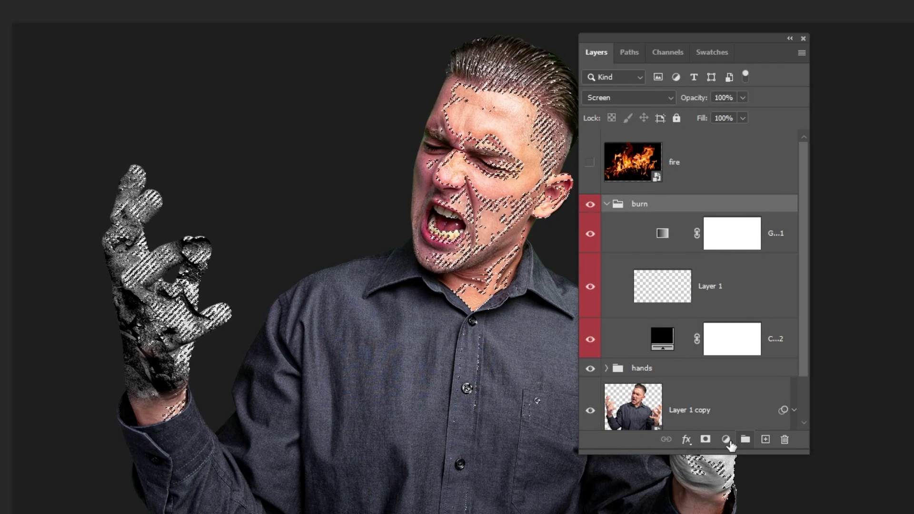
left_click(726, 439)
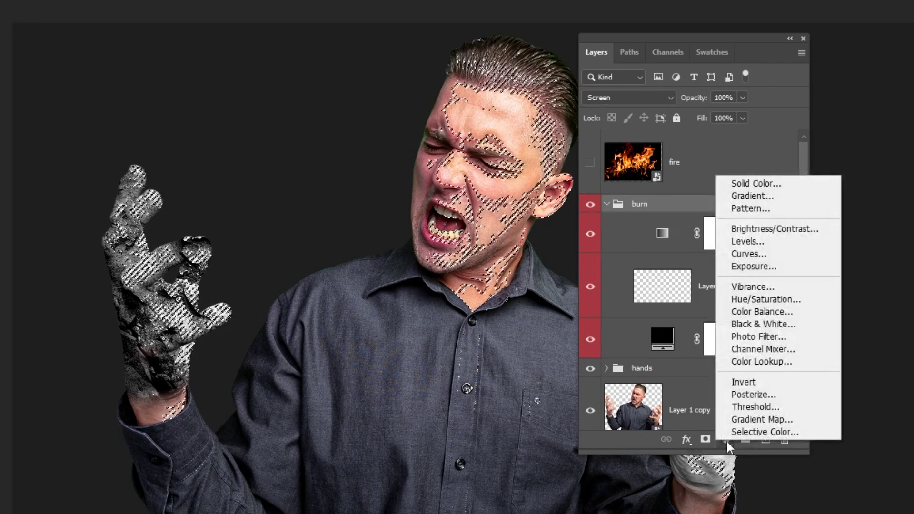
left_click(756, 183)
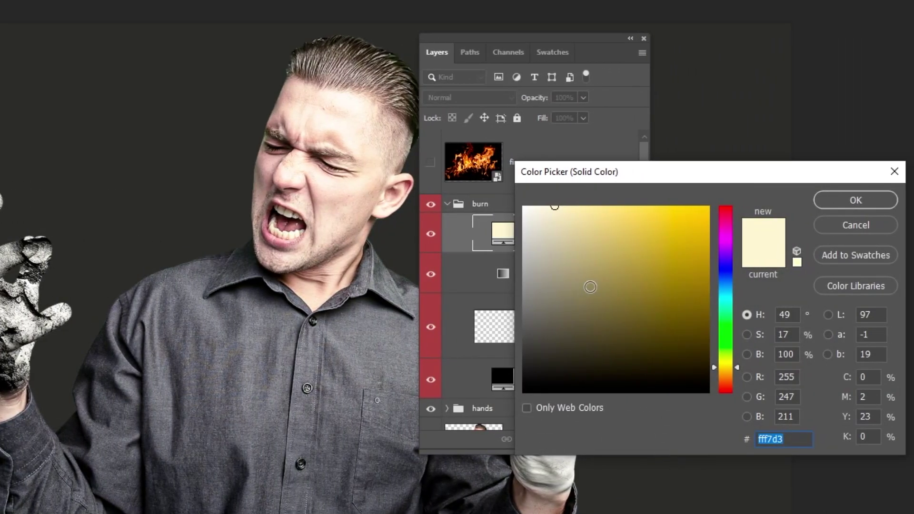
left_click(676, 242)
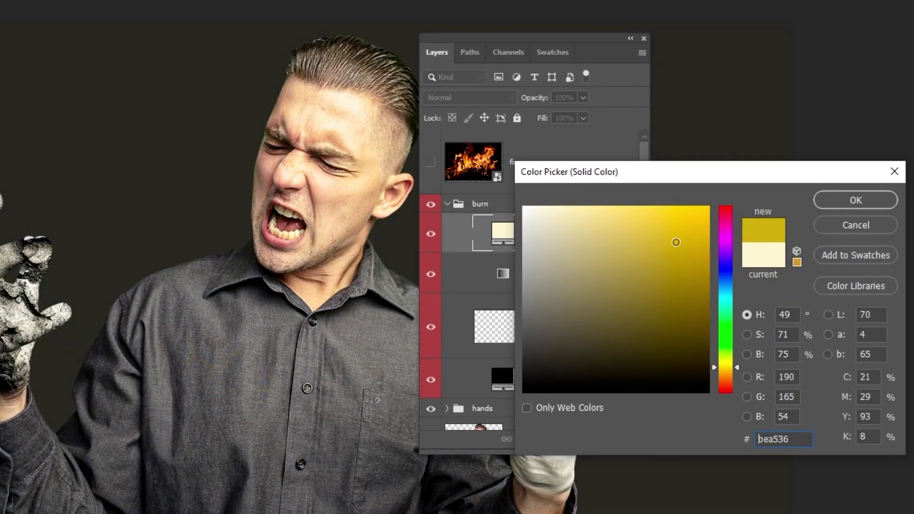
mouse_move(676, 242)
left_mouse_down()
mouse_move(712, 218)
mouse_move(717, 243)
left_mouse_up()
left_click(862, 204)
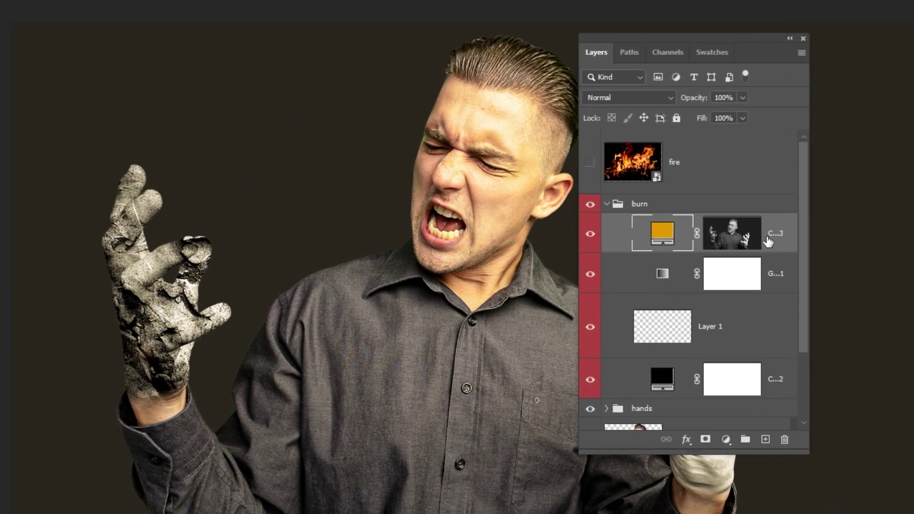
Move the orange fill above the burn group and increase the contrast of its inverted mask with a Levels adjustment
key("ctrl+bracketright")
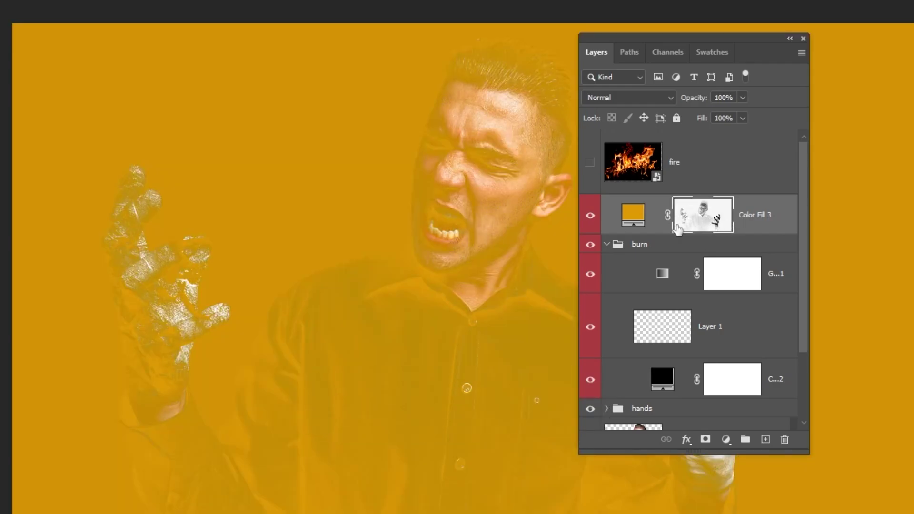
key("ctrl+l")
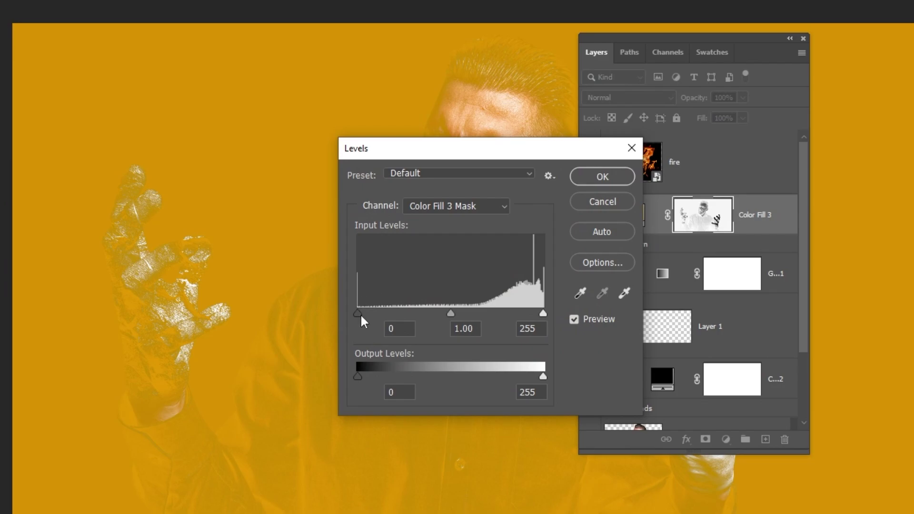
left_click_drag(360, 313, 512, 314)
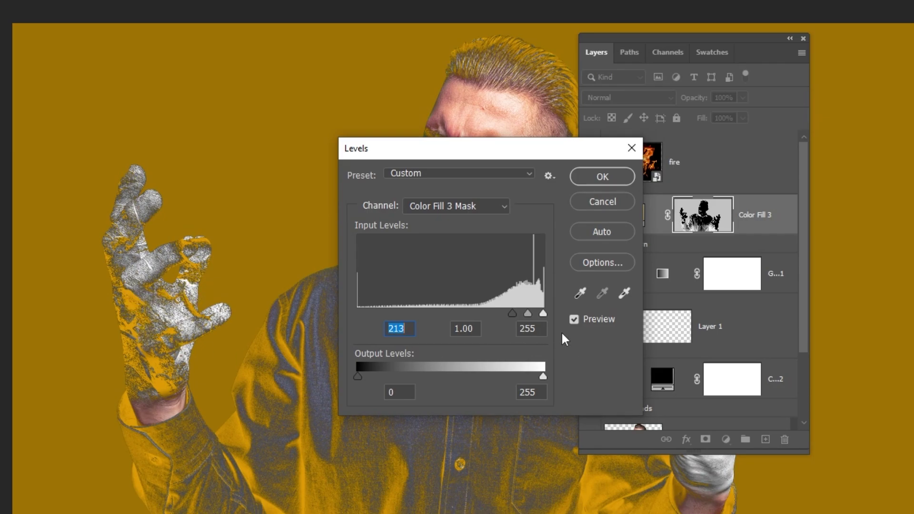
left_click_drag(514, 312, 542, 313)
left_click_drag(529, 313, 522, 314)
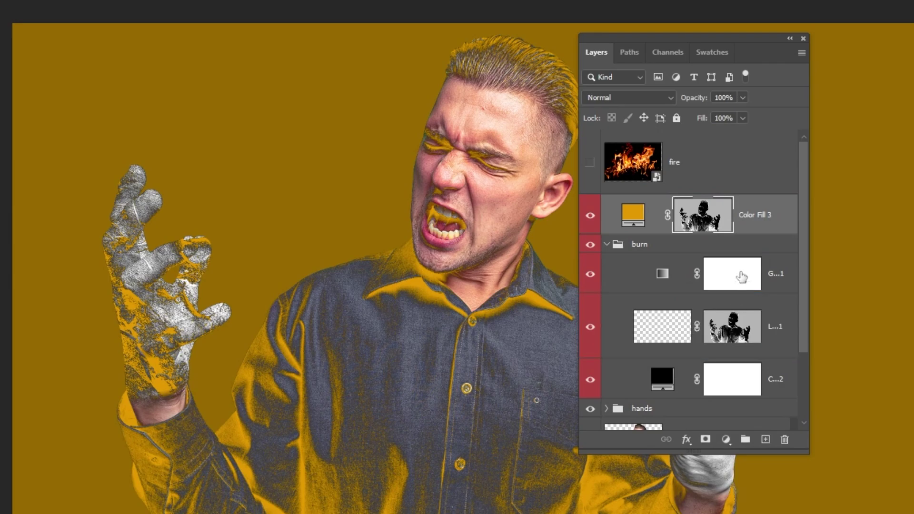
Copy the adjusted mask onto Layer 1 and delete the orange Color Fill 3 layer
left_click(756, 218)
left_click(783, 439)
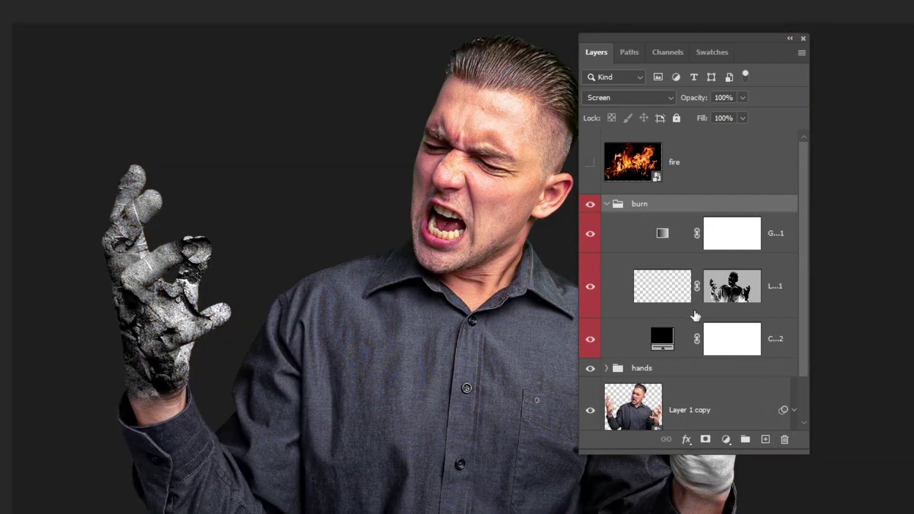
Paint white on Layer 1 to create glowing cracks in the palm and below the bent finger of the stone hand
left_click(666, 289)
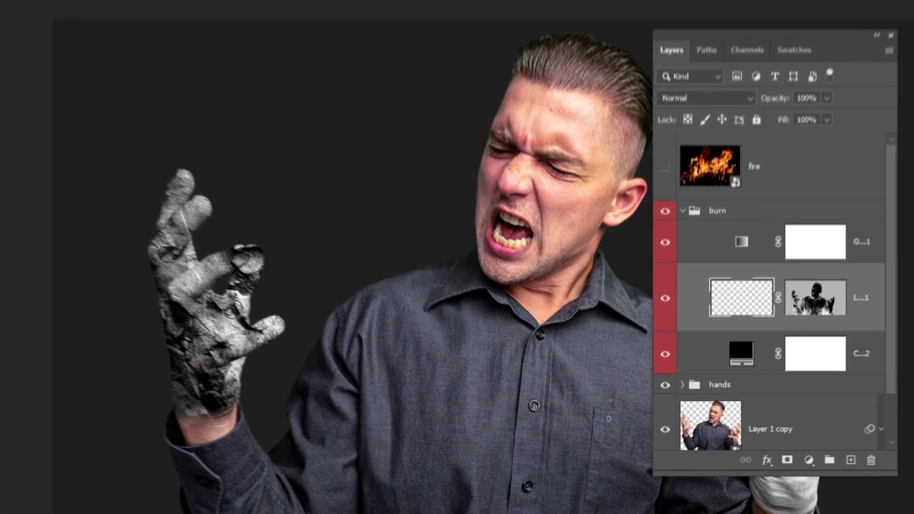
left_click_drag(287, 333, 300, 357)
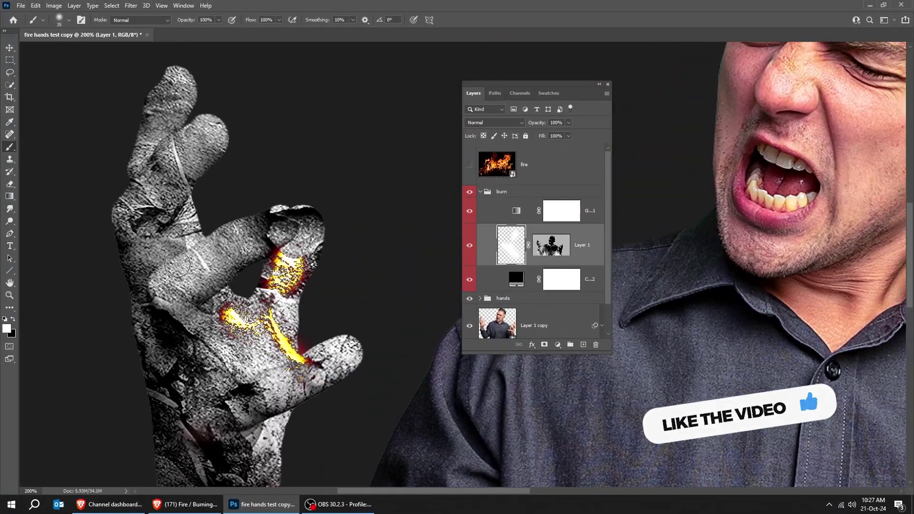
Paint glowing white spots along the knuckle and upper joints of the stone hand's raised finger
left_click_drag(512, 85, 662, 85)
left_click_drag(144, 223, 163, 214)
left_click_drag(167, 160, 162, 163)
left_click(166, 109)
Reduce the brush size and paint glowing cracks along the outer edge and lower part of the palm
key("bracketleft")
key("bracketleft")
key("bracketleft")
key("bracketleft")
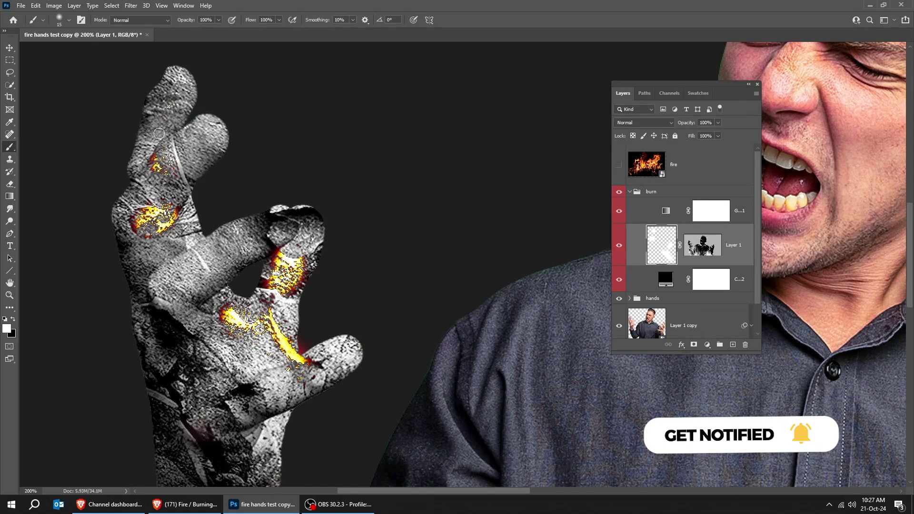
mouse_move(149, 303)
left_mouse_down()
mouse_move(179, 341)
mouse_move(171, 346)
left_mouse_up()
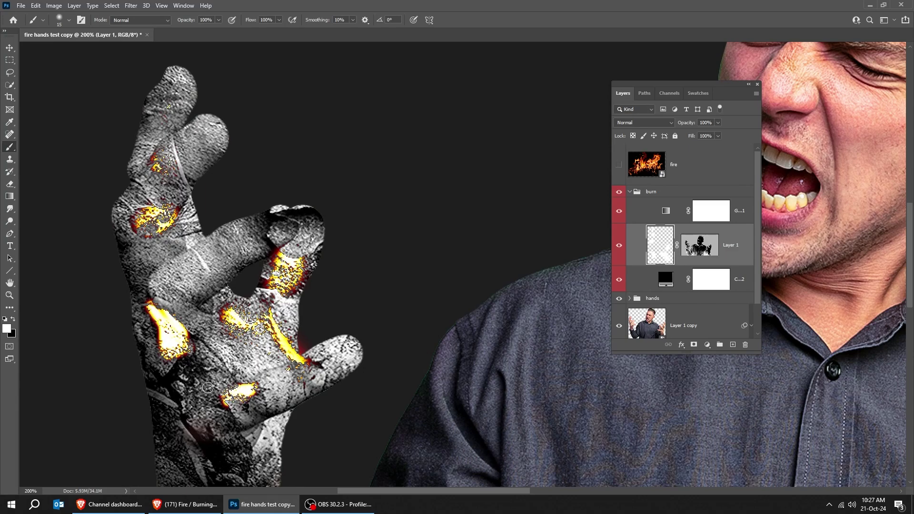
Paint glowing cracks down the outer palm edge towards the wrist and across the lower palm, lowering the brush flow to 68%
mouse_move(193, 362)
left_mouse_down()
mouse_move(170, 384)
mouse_move(185, 420)
left_mouse_up()
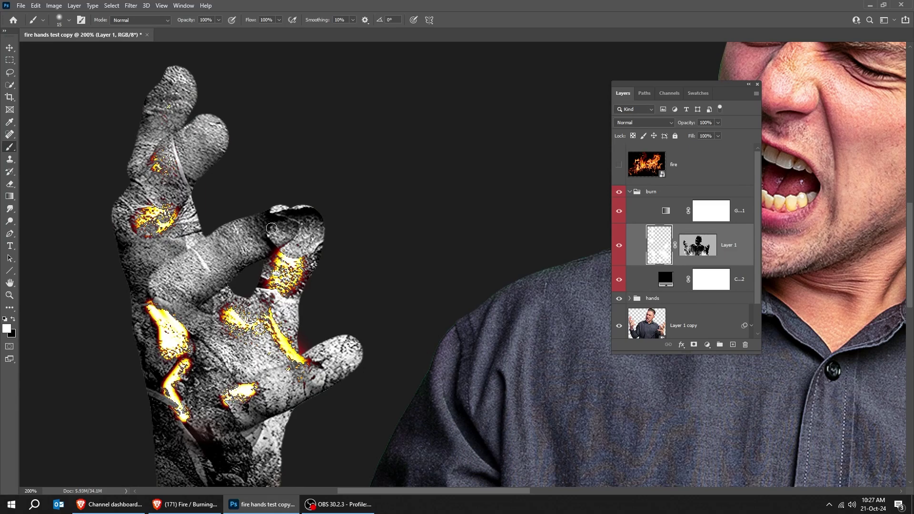
left_click(279, 21)
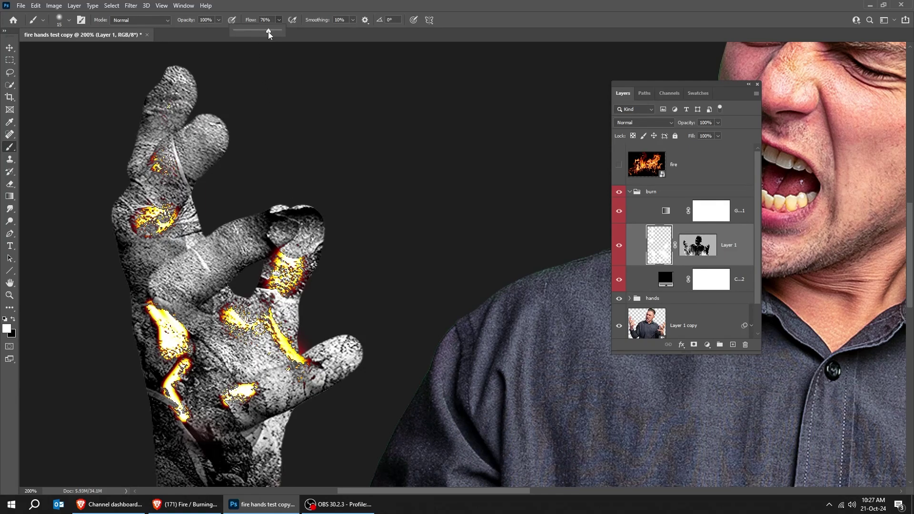
mouse_move(149, 370)
left_mouse_down()
mouse_move(159, 390)
mouse_move(140, 312)
left_mouse_up()
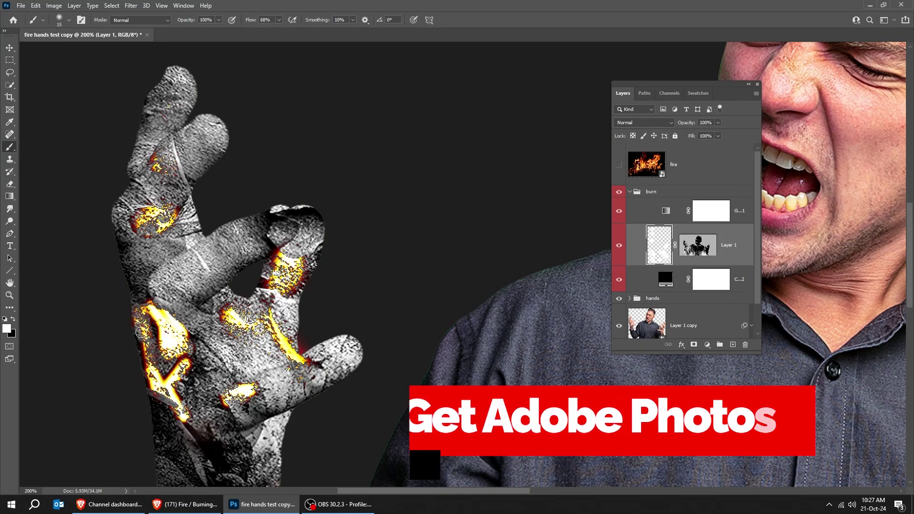
mouse_move(255, 394)
left_mouse_down()
mouse_move(239, 433)
mouse_move(264, 313)
mouse_move(245, 348)
mouse_move(263, 365)
mouse_move(266, 350)
mouse_move(294, 367)
left_mouse_up()
Lower the brush flow to 38% and paint fainter glow at the thumb base, in the palm and along the raised finger
left_click(278, 20)
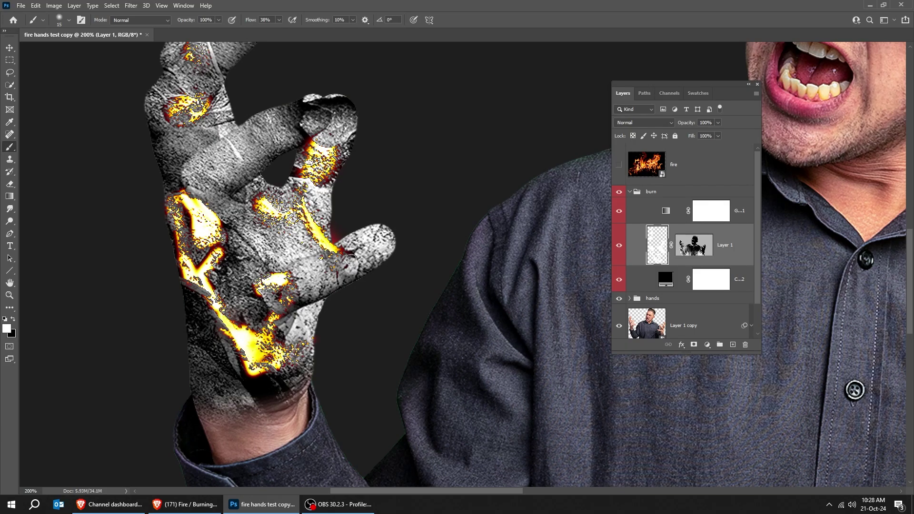
left_click_drag(343, 257, 340, 269)
mouse_move(227, 223)
left_mouse_down()
mouse_move(233, 260)
mouse_move(224, 224)
left_mouse_up()
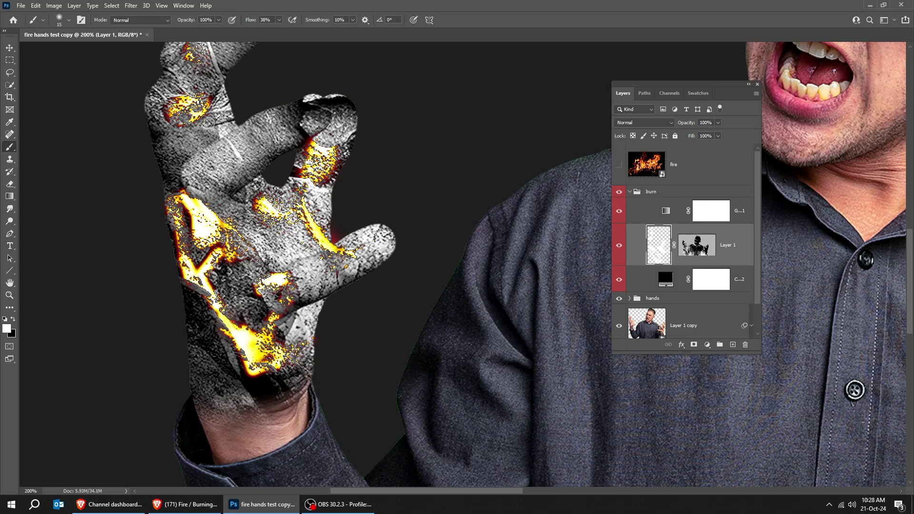
left_click_drag(220, 159, 232, 241)
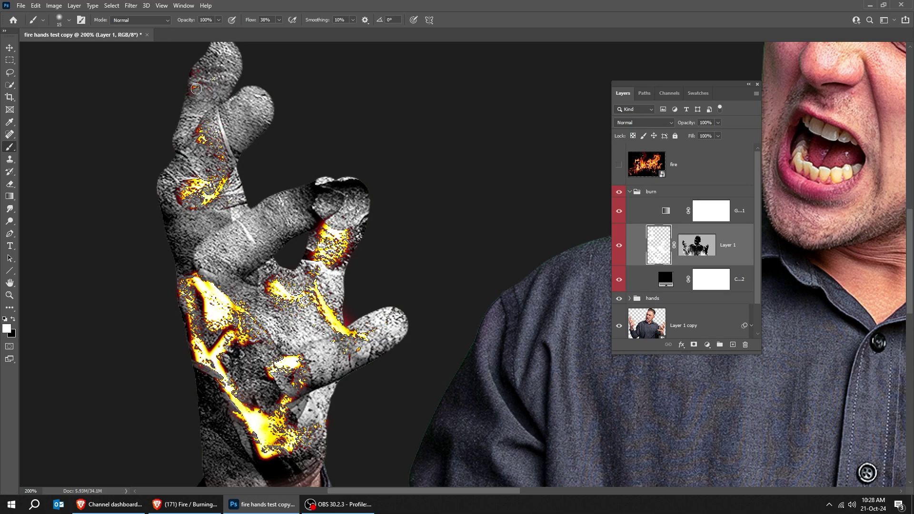
left_click_drag(218, 67, 218, 103)
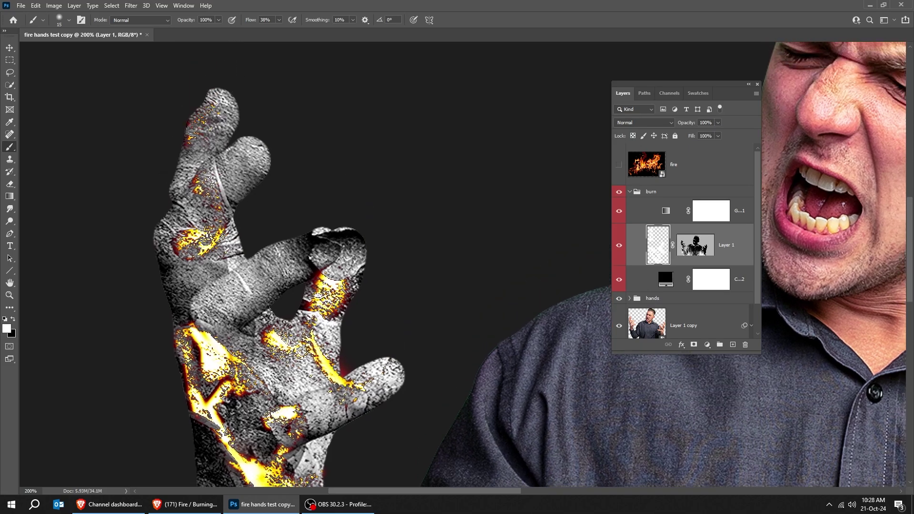
Restore the brush flow to 100% and add stronger glow to the raised fingertip and the middle and lower palm
left_click(280, 20)
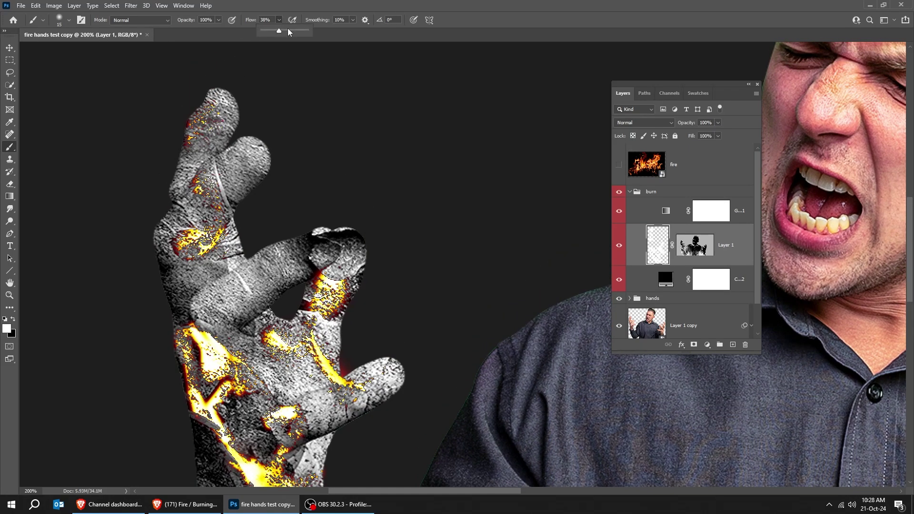
left_click(211, 108)
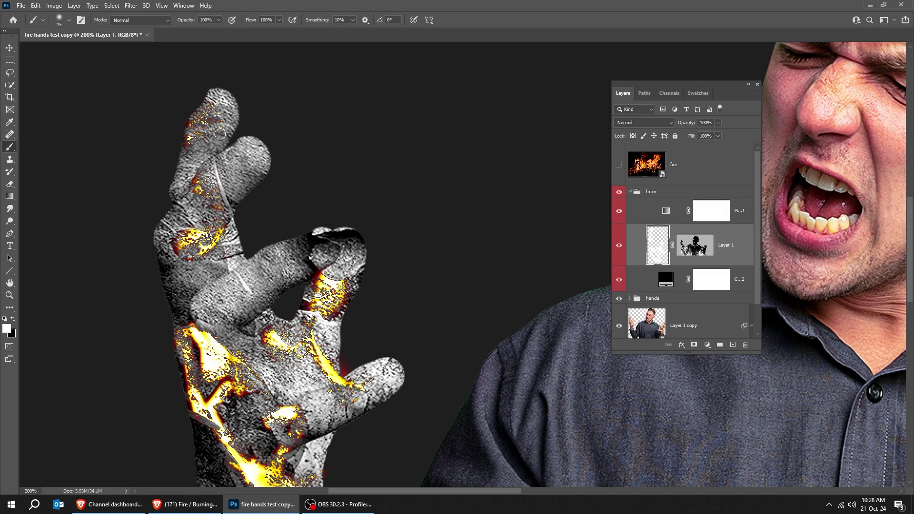
left_click_drag(213, 246, 214, 146)
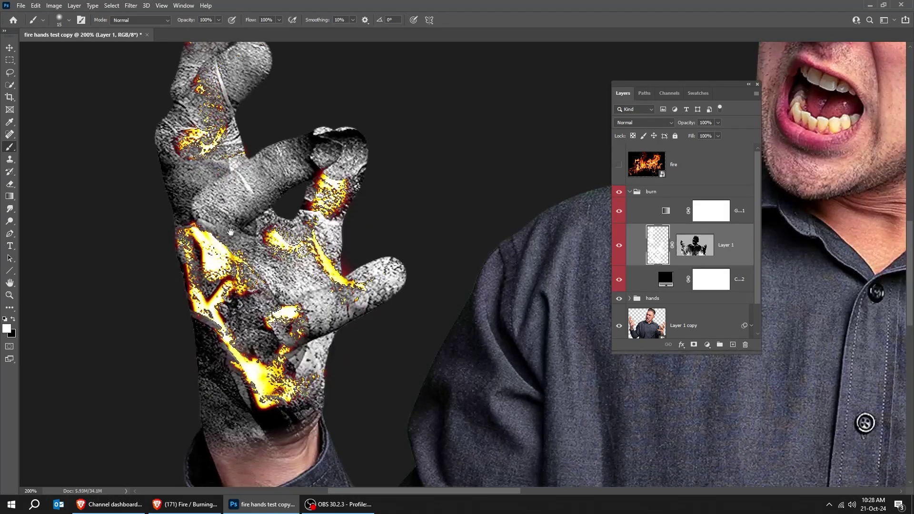
left_click_drag(257, 321, 286, 399)
left_click_drag(234, 305, 199, 249)
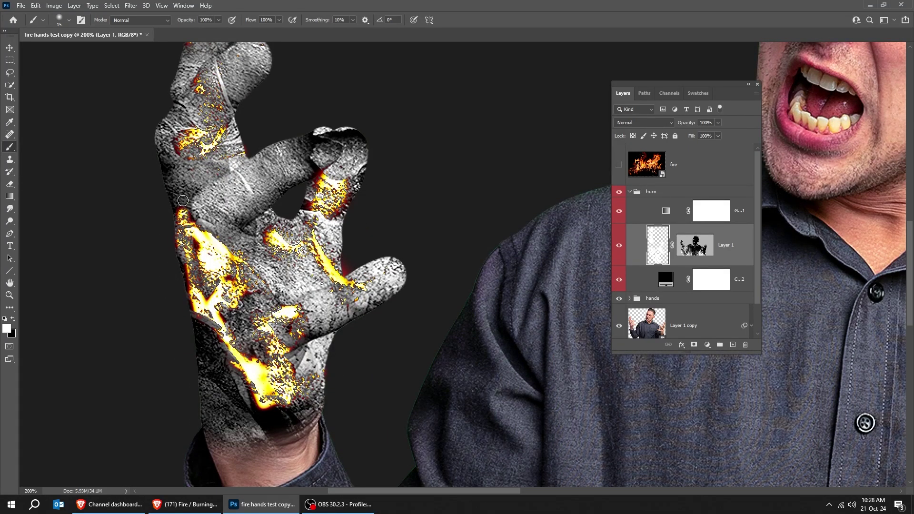
left_click_drag(183, 200, 180, 184)
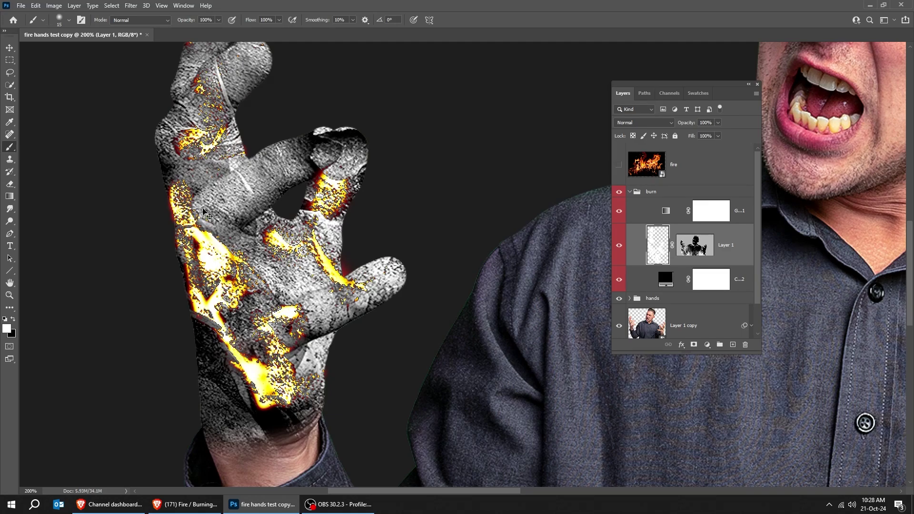
key("ctrl+z")
key("ctrl+z")
Add a Hue/Saturation adjustment above the gradient map, set its hue to -20, and compare the hand with and without it
left_click_drag(231, 208, 233, 230)
key("ctrl+minus")
key("ctrl+minus")
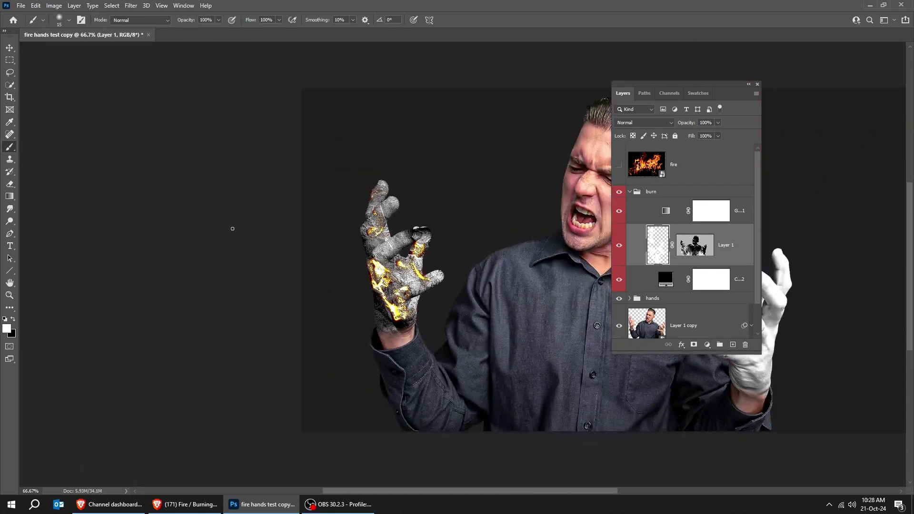
left_click_drag(457, 247, 330, 227)
key("ctrl+plus")
scroll(331, 232, "up", 2)
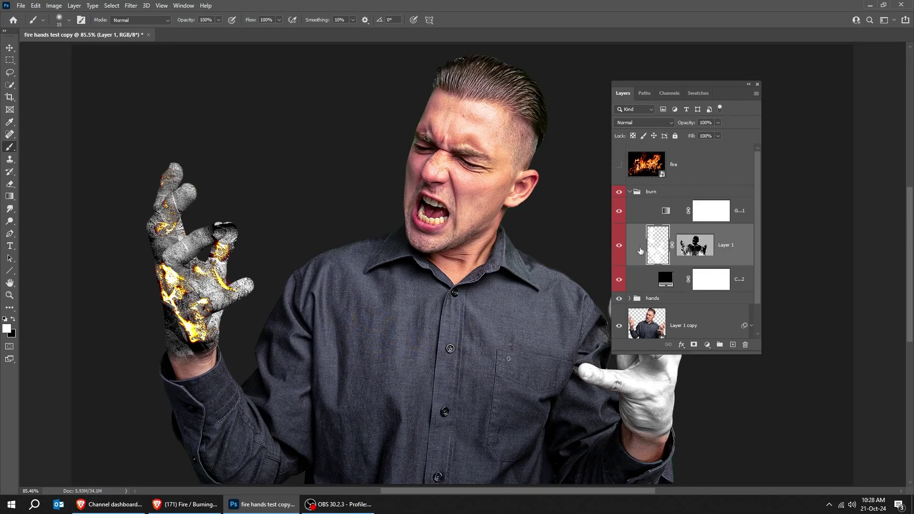
left_click(742, 212)
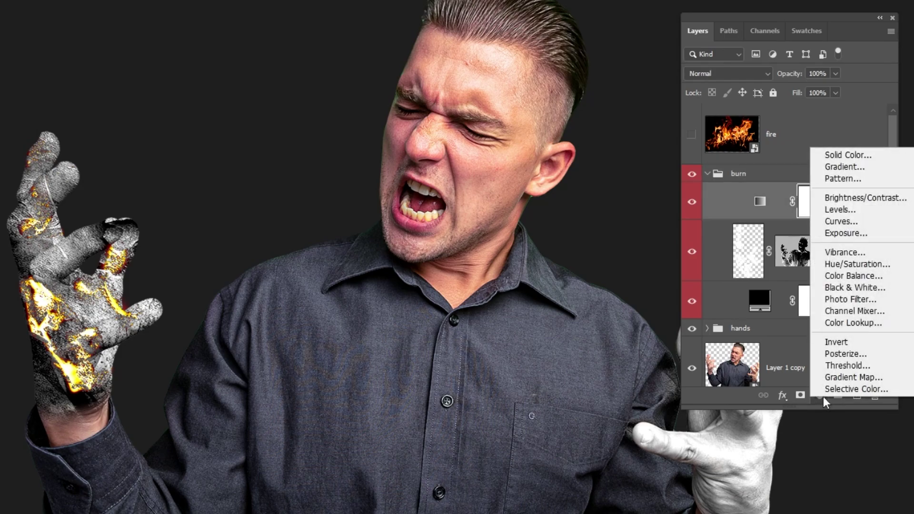
left_click(855, 266)
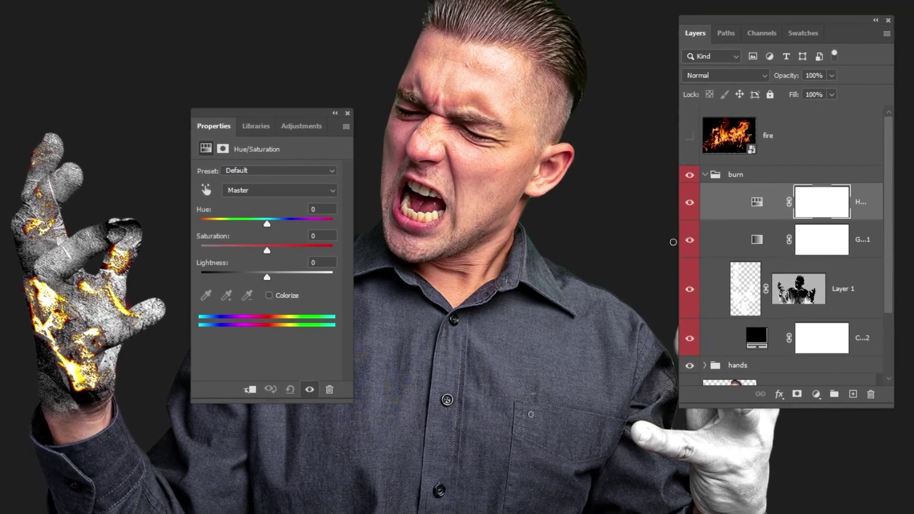
mouse_move(284, 228)
left_mouse_down()
mouse_move(259, 225)
mouse_move(275, 230)
left_mouse_up()
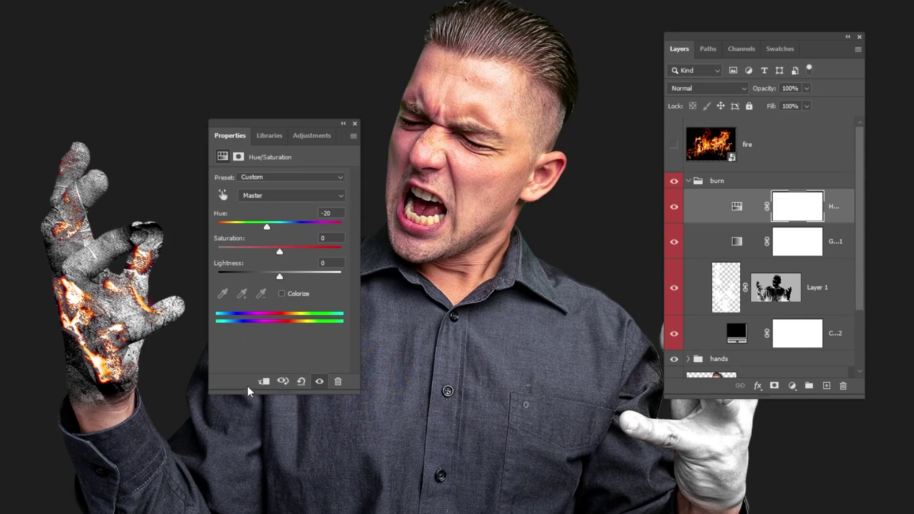
left_click(320, 381)
left_click(319, 382)
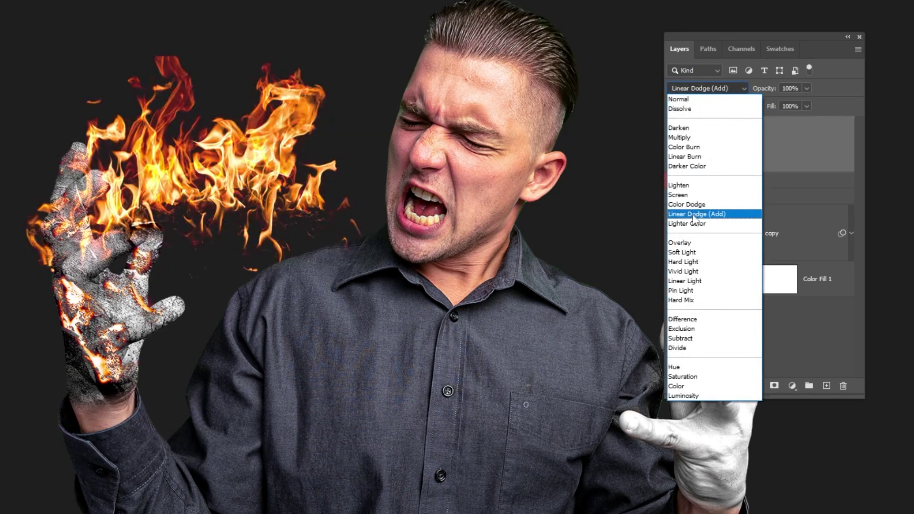
Set the fire layer's blend mode to Screen and raise its black input level with Levels to clear the dark haze
left_click(698, 196)
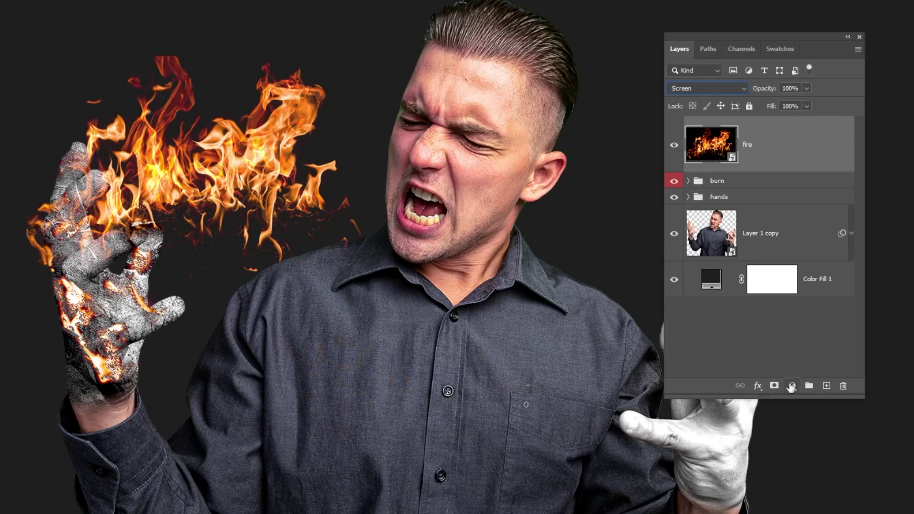
key("ctrl+l")
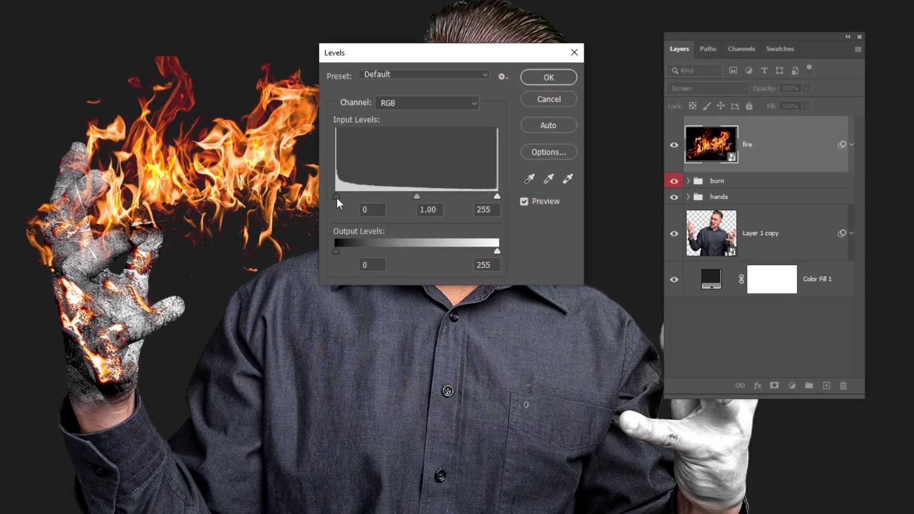
left_click_drag(336, 197, 378, 199)
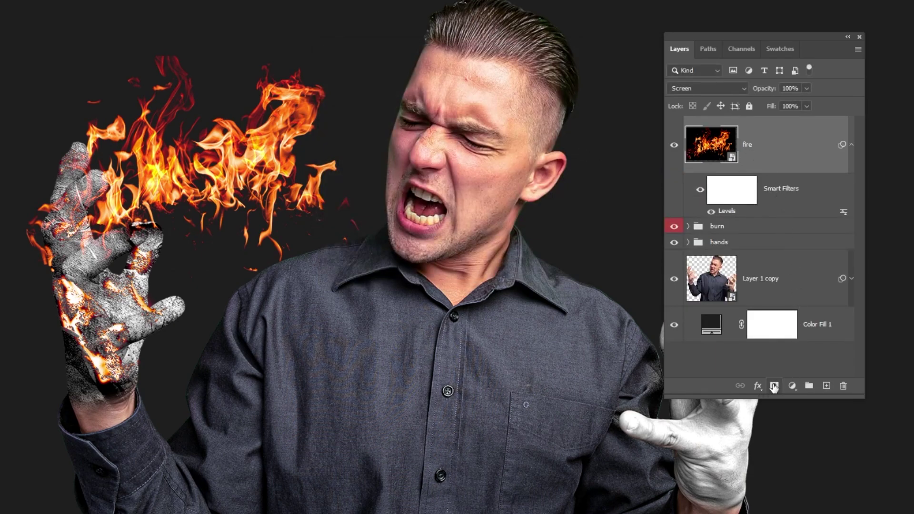
Add a layer mask to the fire layer and paint out the flames beyond the hand with an enlarged brush
left_click(774, 386)
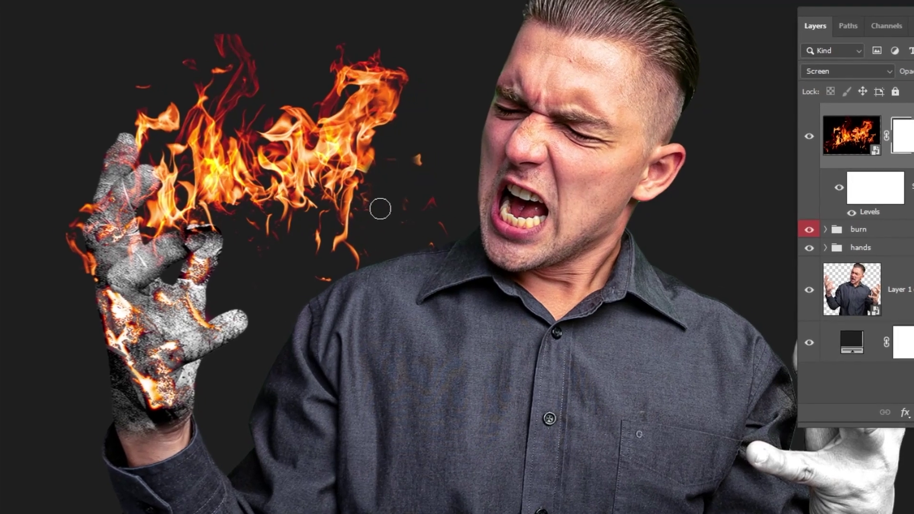
mouse_move(380, 208)
left_mouse_down()
mouse_move(427, 220)
mouse_move(446, 212)
mouse_move(429, 254)
mouse_move(350, 148)
mouse_move(347, 82)
mouse_move(279, 110)
mouse_move(286, 66)
mouse_move(203, 32)
left_mouse_up()
key("bracketright")
key("bracketright")
key("bracketright")
key("bracketright")
key("bracketright")
key("bracketright")
key("bracketright")
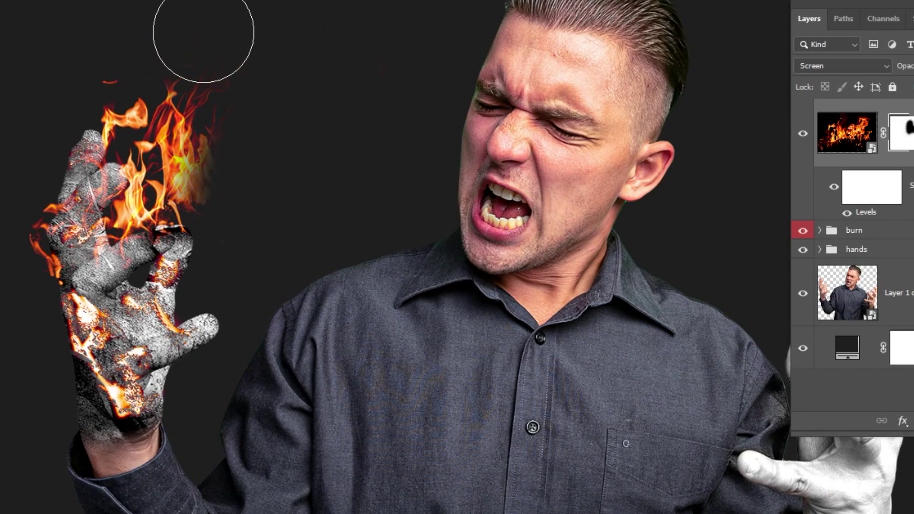
mouse_move(204, 81)
left_mouse_down()
mouse_move(240, 126)
mouse_move(251, 158)
mouse_move(175, 64)
mouse_move(90, 57)
mouse_move(160, 60)
mouse_move(206, 116)
mouse_move(215, 159)
mouse_move(185, 160)
mouse_move(198, 193)
mouse_move(178, 176)
mouse_move(171, 145)
mouse_move(192, 218)
mouse_move(163, 101)
mouse_move(181, 149)
mouse_move(146, 147)
left_mouse_up()
Reduce the brush size and mask out the leftover flames just above the fingers
key("bracketleft")
key("bracketleft")
key("bracketleft")
key("bracketleft")
key("bracketleft")
key("bracketleft")
key("bracketleft")
key("bracketleft")
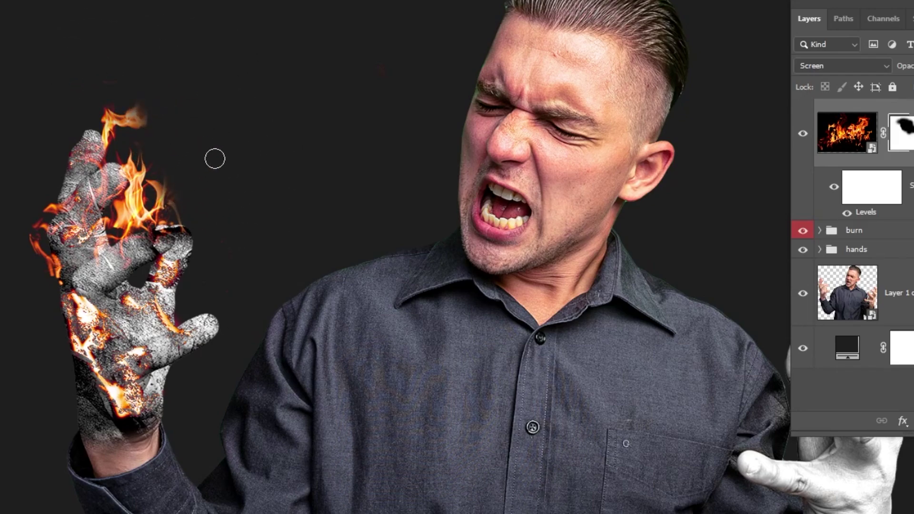
left_click_drag(166, 114, 138, 122)
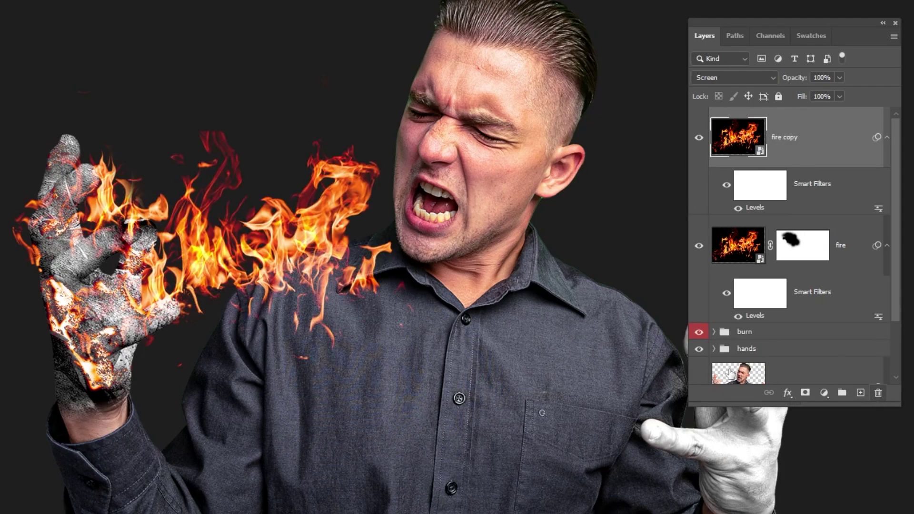
Add a layer mask to the fire copy layer and paint out its flames beside the face and over the shoulder
left_click(806, 393)
mouse_move(355, 212)
left_mouse_down()
mouse_move(312, 257)
mouse_move(266, 268)
left_mouse_up()
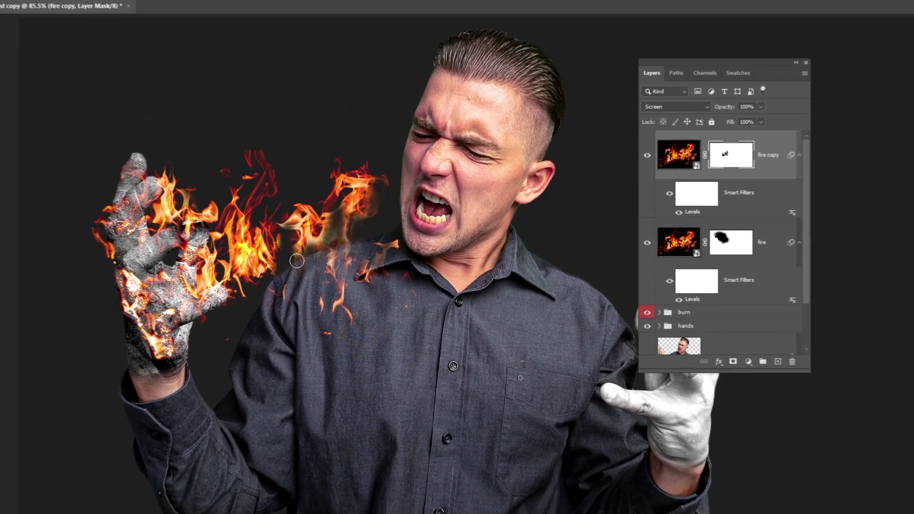